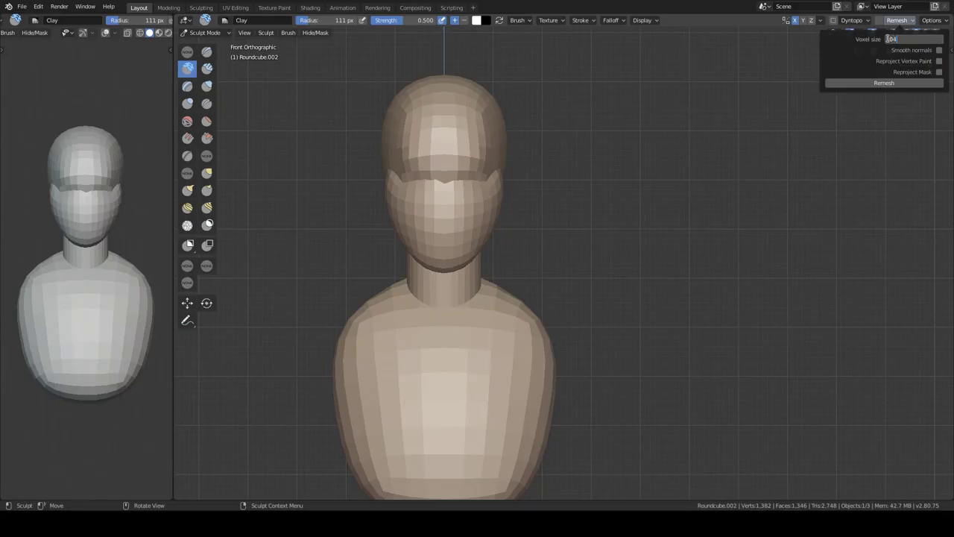
Step: Remesh the blocky bust to about 31,500 vertices and orbit in close to the head
{"action": "middle_click_drag", "start_coordinate": [463, 242], "coordinate": [468, 228]}
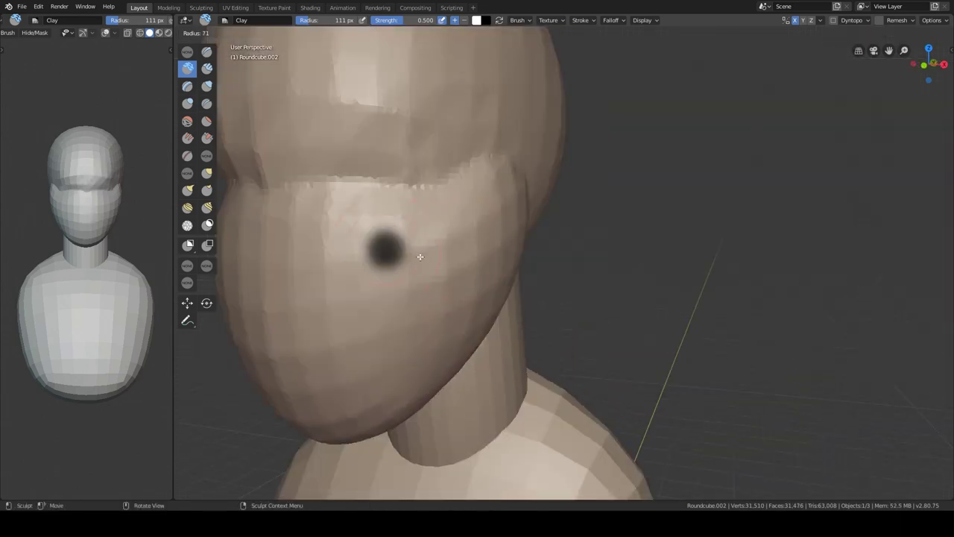
Step: Build up the face and neck with the Clay Strips brush, viewing the head from several sides
{"action": "key", "text": "shift+c"}
{"action": "mouse_move", "coordinate": [419, 256]}
{"action": "middle_mouse_down"}
{"action": "mouse_move", "coordinate": [500, 213]}
{"action": "mouse_move", "coordinate": [444, 205]}
{"action": "middle_mouse_up"}
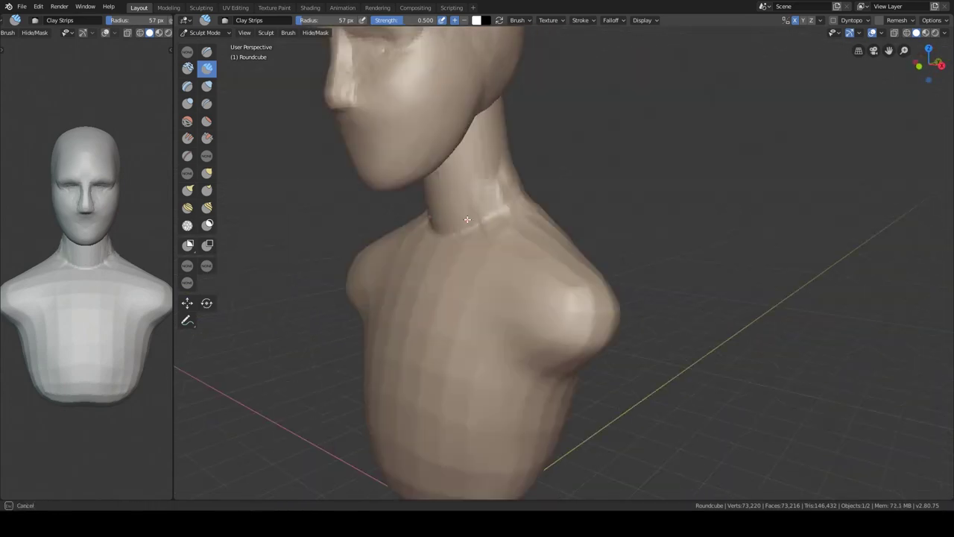
{"action": "middle_click_drag", "start_coordinate": [467, 219], "coordinate": [466, 269]}
{"action": "mouse_move", "coordinate": [455, 308]}
{"action": "middle_mouse_down"}
{"action": "mouse_move", "coordinate": [539, 238]}
{"action": "mouse_move", "coordinate": [438, 225]}
{"action": "mouse_move", "coordinate": [454, 196]}
{"action": "mouse_move", "coordinate": [443, 311]}
{"action": "mouse_move", "coordinate": [380, 279]}
{"action": "middle_mouse_up"}
Step: Pull forms with Grab, then add Clay Strips over the shoulders, upper chest and torso
{"action": "key", "text": "g"}
{"action": "key", "text": "shift+c"}
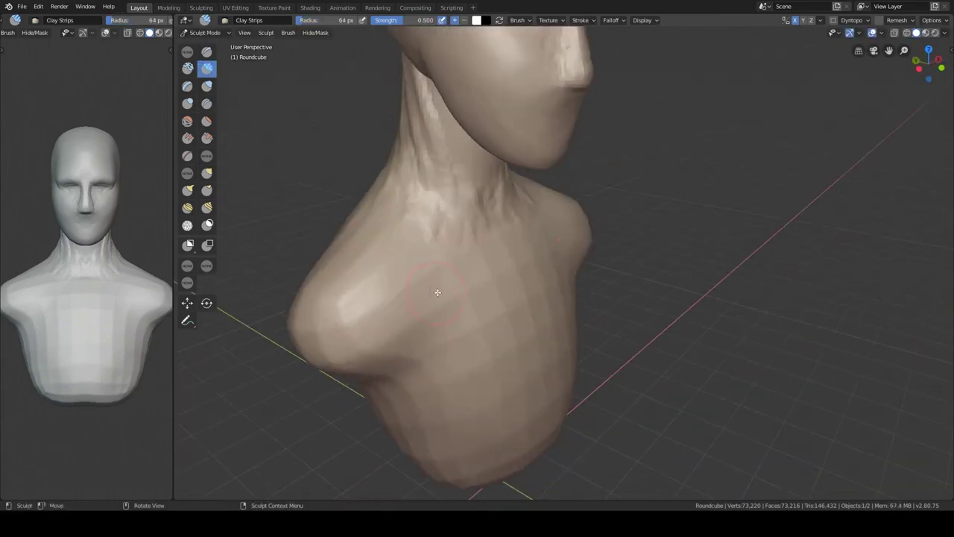
{"action": "left_click_drag", "start_coordinate": [360, 270], "coordinate": [372, 294]}
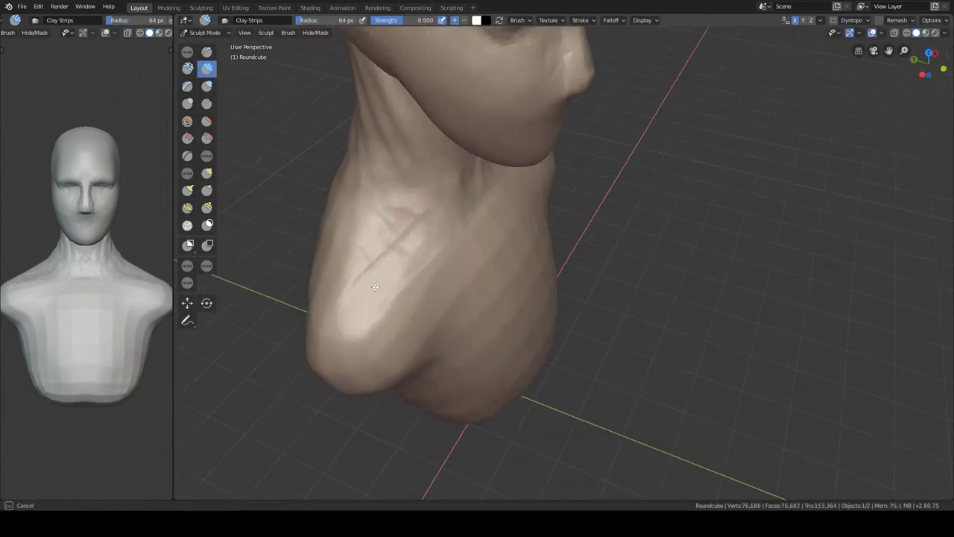
{"action": "middle_click_drag", "start_coordinate": [373, 294], "coordinate": [403, 246]}
{"action": "left_click_drag", "start_coordinate": [373, 254], "coordinate": [484, 224]}
{"action": "middle_click_drag", "start_coordinate": [484, 223], "coordinate": [451, 241]}
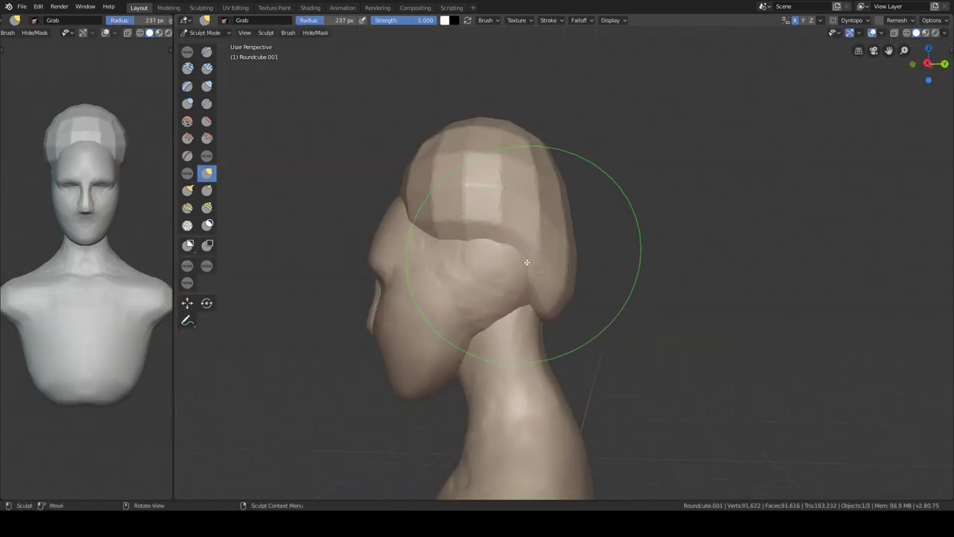
{"action": "mouse_move", "coordinate": [527, 262]}
{"action": "middle_mouse_down"}
{"action": "mouse_move", "coordinate": [590, 117]}
{"action": "mouse_move", "coordinate": [504, 165]}
{"action": "middle_mouse_up"}
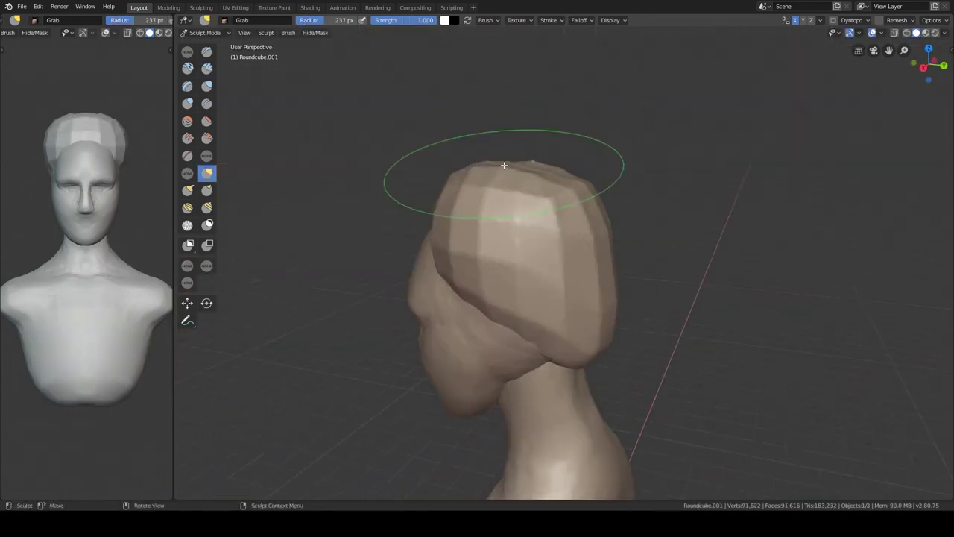
Step: Sculpt swept-back hair strands with a centre parting, working from front, side and top views
{"action": "mouse_move", "coordinate": [507, 266]}
{"action": "middle_mouse_down"}
{"action": "mouse_move", "coordinate": [571, 216]}
{"action": "mouse_move", "coordinate": [558, 277]}
{"action": "mouse_move", "coordinate": [487, 271]}
{"action": "mouse_move", "coordinate": [565, 258]}
{"action": "mouse_move", "coordinate": [641, 308]}
{"action": "mouse_move", "coordinate": [570, 300]}
{"action": "middle_mouse_up"}
{"action": "mouse_move", "coordinate": [495, 299]}
{"action": "middle_mouse_down"}
{"action": "mouse_move", "coordinate": [428, 281]}
{"action": "mouse_move", "coordinate": [537, 287]}
{"action": "mouse_move", "coordinate": [419, 229]}
{"action": "middle_mouse_up"}
{"action": "middle_click_drag", "start_coordinate": [551, 262], "coordinate": [558, 293]}
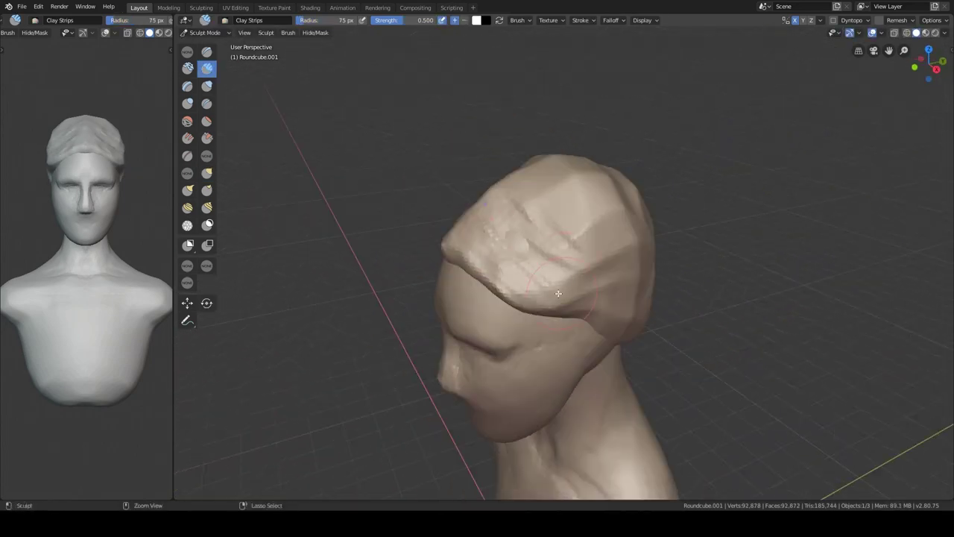
{"action": "middle_click_drag", "start_coordinate": [515, 236], "coordinate": [500, 294]}
{"action": "mouse_move", "coordinate": [553, 326]}
{"action": "middle_mouse_down"}
{"action": "mouse_move", "coordinate": [521, 300]}
{"action": "mouse_move", "coordinate": [562, 333]}
{"action": "mouse_move", "coordinate": [458, 367]}
{"action": "middle_mouse_up"}
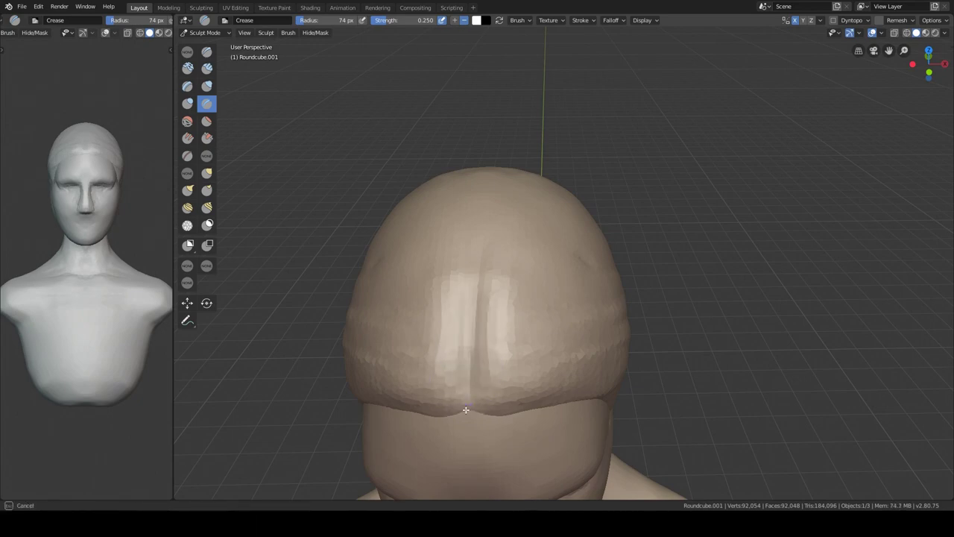
{"action": "mouse_move", "coordinate": [484, 336]}
{"action": "middle_mouse_down"}
{"action": "mouse_move", "coordinate": [462, 217]}
{"action": "mouse_move", "coordinate": [474, 231]}
{"action": "middle_mouse_up"}
{"action": "mouse_move", "coordinate": [620, 254]}
{"action": "middle_mouse_down"}
{"action": "mouse_move", "coordinate": [446, 332]}
{"action": "mouse_move", "coordinate": [574, 268]}
{"action": "mouse_move", "coordinate": [494, 313]}
{"action": "mouse_move", "coordinate": [579, 249]}
{"action": "mouse_move", "coordinate": [469, 212]}
{"action": "middle_mouse_up"}
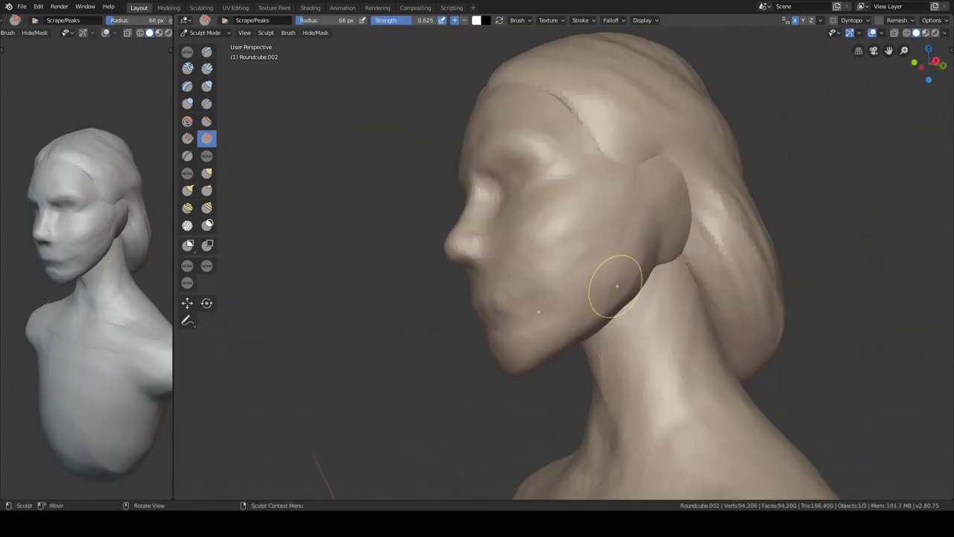
Step: Refine the chin, jaw and cheeks with Clay Strips, viewing the face from below and front
{"action": "mouse_move", "coordinate": [617, 285]}
{"action": "middle_mouse_down"}
{"action": "mouse_move", "coordinate": [671, 316]}
{"action": "mouse_move", "coordinate": [602, 283]}
{"action": "middle_mouse_up"}
{"action": "scroll", "coordinate": [554, 315], "scroll_direction": "down", "scroll_amount": 5}
{"action": "scroll", "coordinate": [552, 219], "scroll_direction": "up", "scroll_amount": 6}
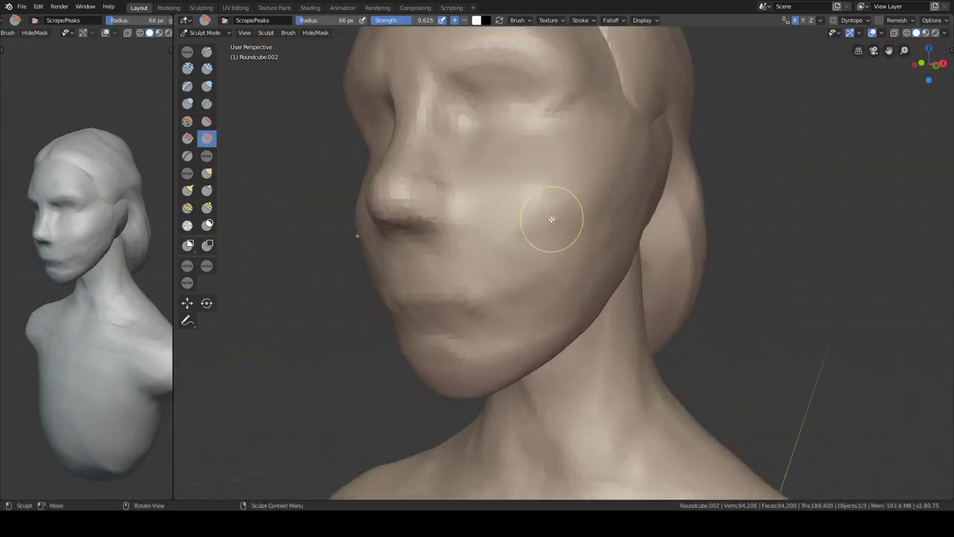
{"action": "mouse_move", "coordinate": [552, 219]}
{"action": "middle_mouse_down"}
{"action": "mouse_move", "coordinate": [612, 196]}
{"action": "mouse_move", "coordinate": [575, 277]}
{"action": "mouse_move", "coordinate": [440, 358]}
{"action": "mouse_move", "coordinate": [450, 382]}
{"action": "mouse_move", "coordinate": [371, 367]}
{"action": "middle_mouse_up"}
{"action": "key", "text": "c"}
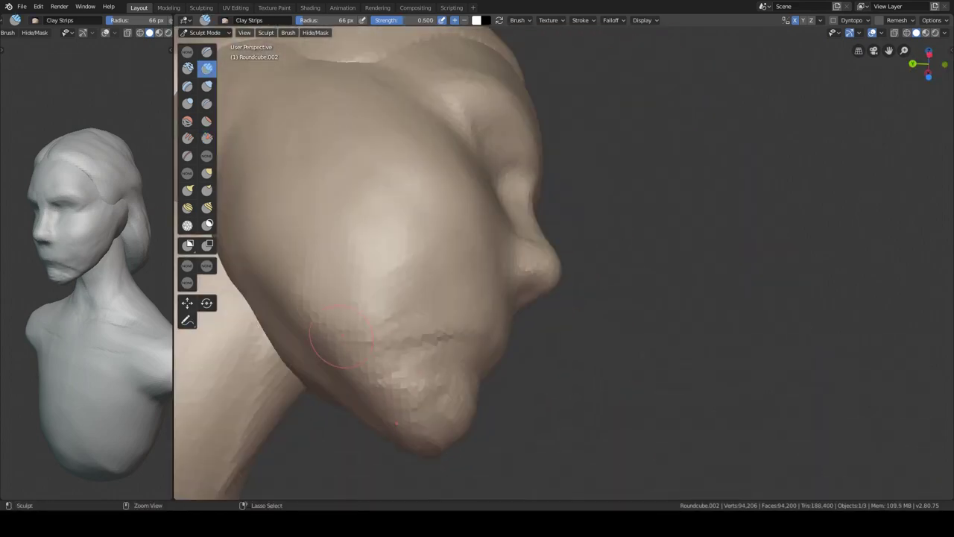
{"action": "mouse_move", "coordinate": [339, 336]}
{"action": "middle_mouse_down"}
{"action": "mouse_move", "coordinate": [380, 328]}
{"action": "mouse_move", "coordinate": [425, 298]}
{"action": "mouse_move", "coordinate": [499, 313]}
{"action": "mouse_move", "coordinate": [490, 353]}
{"action": "mouse_move", "coordinate": [536, 292]}
{"action": "mouse_move", "coordinate": [487, 269]}
{"action": "mouse_move", "coordinate": [503, 270]}
{"action": "mouse_move", "coordinate": [501, 356]}
{"action": "middle_mouse_up"}
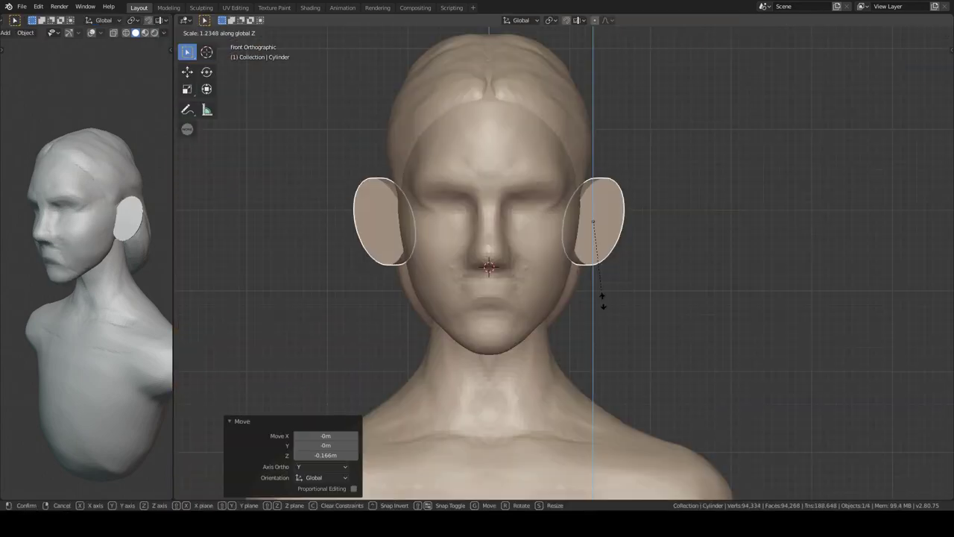
Step: Apply all modifiers on the ear discs
{"action": "mouse_move", "coordinate": [613, 219]}
{"action": "middle_mouse_down"}
{"action": "mouse_move", "coordinate": [588, 259]}
{"action": "mouse_move", "coordinate": [590, 189]}
{"action": "mouse_move", "coordinate": [601, 217]}
{"action": "middle_mouse_up"}
{"action": "key", "text": "ctrl+a"}
{"action": "left_click", "coordinate": [570, 330]}
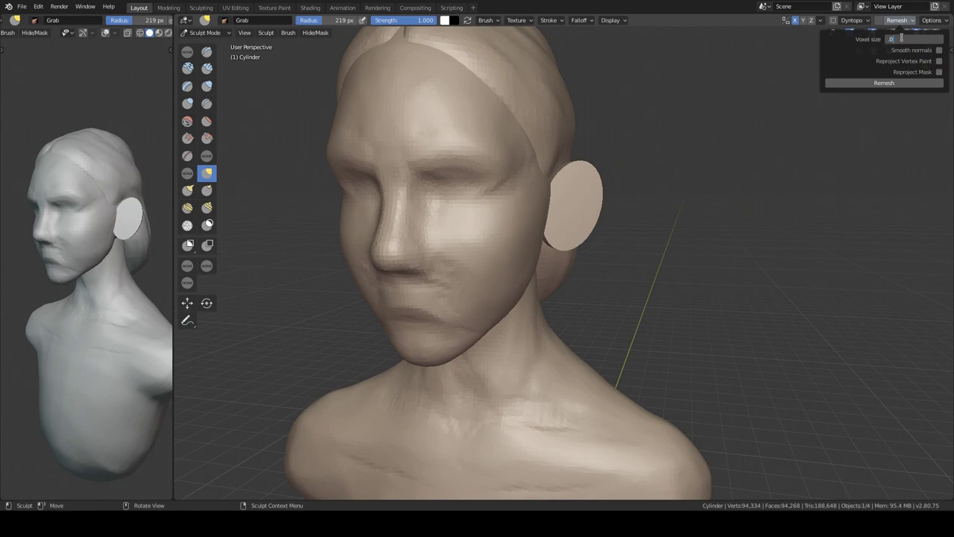
Step: Shape the ear discs into ears with a 194 px brush, then sculpt the back muscles
{"action": "middle_click_drag", "start_coordinate": [566, 245], "coordinate": [575, 271]}
{"action": "scroll", "coordinate": [575, 271], "scroll_direction": "up", "scroll_amount": 3}
{"action": "mouse_move", "coordinate": [497, 213]}
{"action": "middle_mouse_down"}
{"action": "mouse_move", "coordinate": [551, 242]}
{"action": "mouse_move", "coordinate": [558, 170]}
{"action": "mouse_move", "coordinate": [591, 190]}
{"action": "mouse_move", "coordinate": [618, 181]}
{"action": "mouse_move", "coordinate": [544, 171]}
{"action": "mouse_move", "coordinate": [564, 139]}
{"action": "middle_mouse_up"}
{"action": "key", "text": "f"}
{"action": "left_click", "coordinate": [551, 242]}
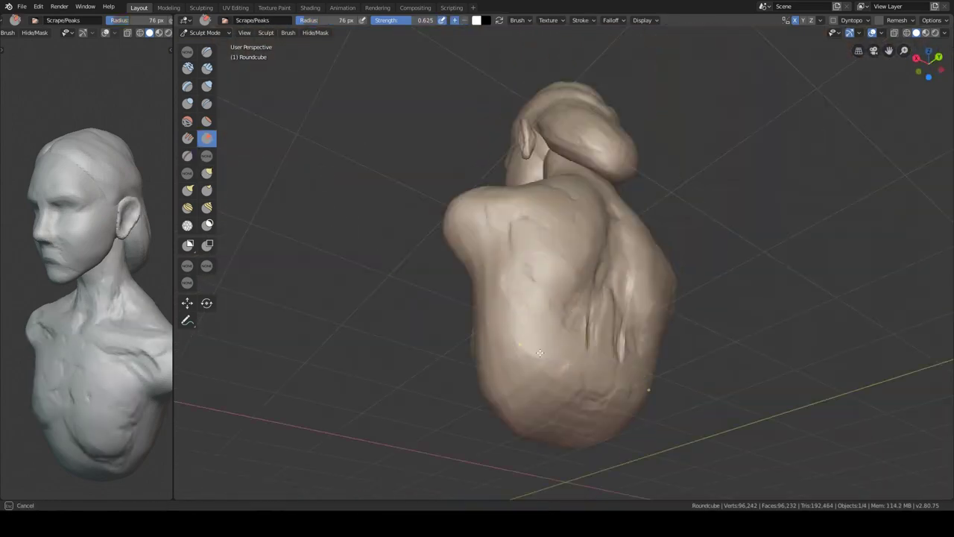
{"action": "middle_click_drag", "start_coordinate": [540, 353], "coordinate": [509, 314]}
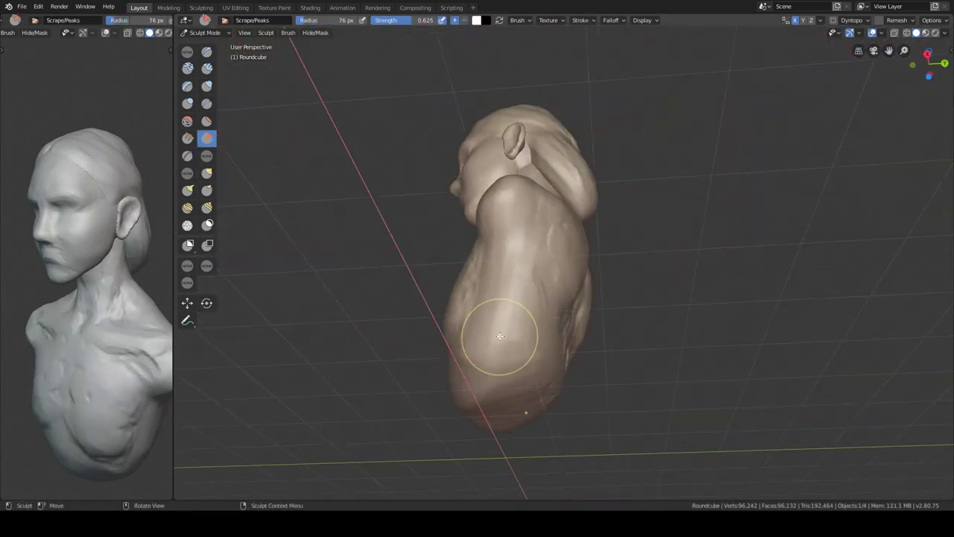
{"action": "mouse_move", "coordinate": [500, 336]}
{"action": "middle_mouse_down"}
{"action": "mouse_move", "coordinate": [473, 276]}
{"action": "mouse_move", "coordinate": [532, 277]}
{"action": "mouse_move", "coordinate": [521, 235]}
{"action": "mouse_move", "coordinate": [554, 167]}
{"action": "mouse_move", "coordinate": [463, 286]}
{"action": "mouse_move", "coordinate": [360, 300]}
{"action": "mouse_move", "coordinate": [379, 252]}
{"action": "mouse_move", "coordinate": [522, 271]}
{"action": "mouse_move", "coordinate": [485, 281]}
{"action": "mouse_move", "coordinate": [549, 201]}
{"action": "mouse_move", "coordinate": [536, 210]}
{"action": "middle_mouse_up"}
Step: Check the eyeball placement in Object Mode from front and three-quarter views
{"action": "key", "text": "KP_1"}
{"action": "scroll", "coordinate": [521, 239], "scroll_direction": "up", "scroll_amount": 4}
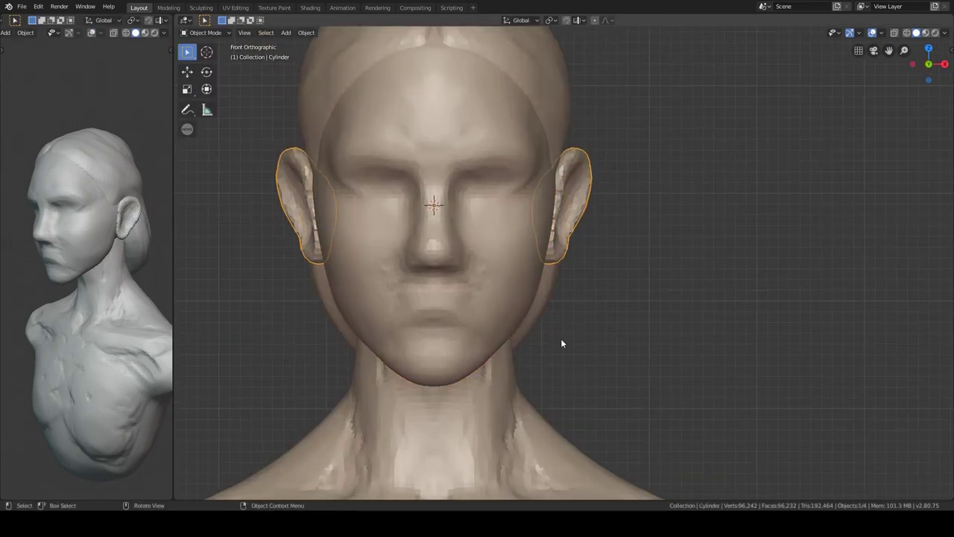
{"action": "scroll", "coordinate": [561, 343], "scroll_direction": "down", "scroll_amount": 3}
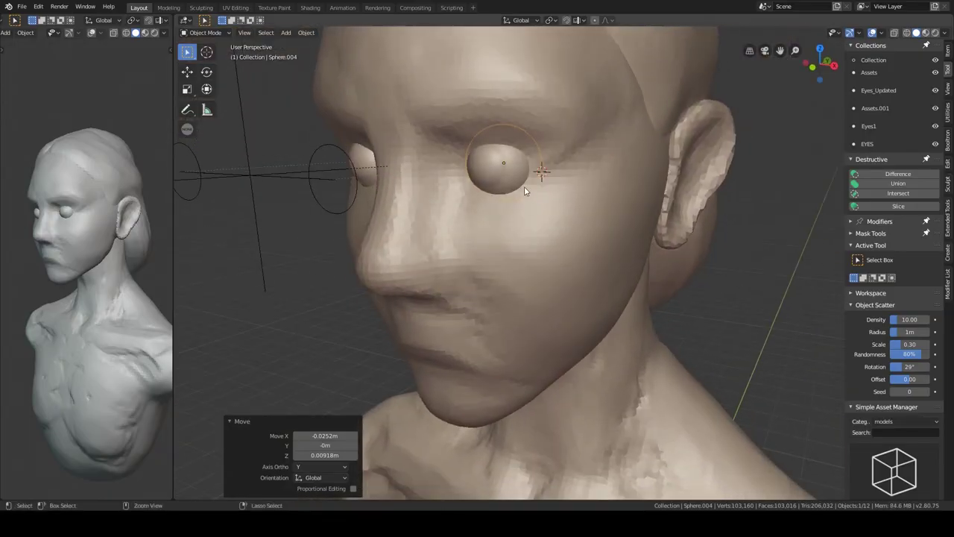
{"action": "mouse_move", "coordinate": [533, 175]}
{"action": "middle_mouse_down"}
{"action": "mouse_move", "coordinate": [548, 223]}
{"action": "mouse_move", "coordinate": [538, 220]}
{"action": "mouse_move", "coordinate": [537, 230]}
{"action": "middle_mouse_up"}
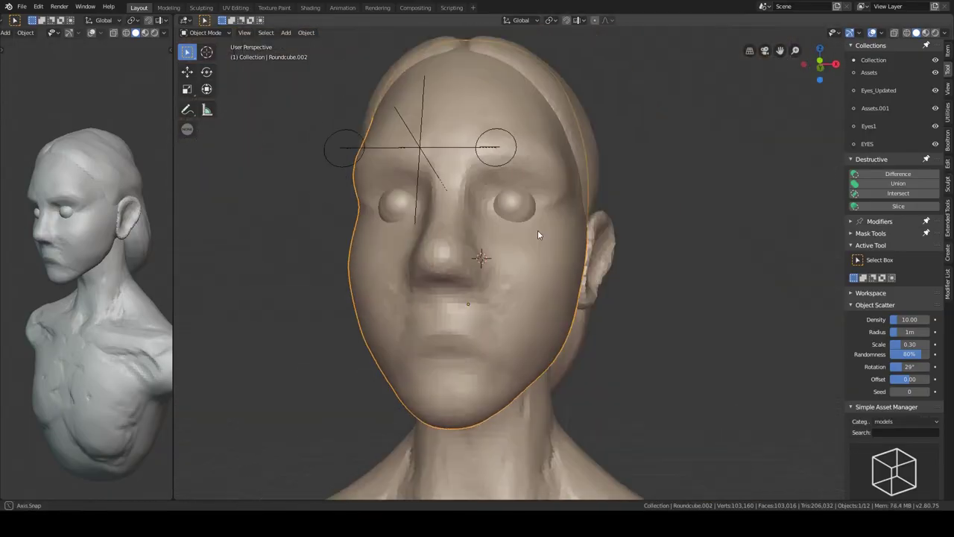
{"action": "scroll", "coordinate": [528, 195], "scroll_direction": "up", "scroll_amount": 2}
Step: Sculpt the eye sockets and eyelid forms around the eyeballs
{"action": "key", "text": "ctrl+Tab"}
{"action": "scroll", "coordinate": [464, 214], "scroll_direction": "up", "scroll_amount": 3}
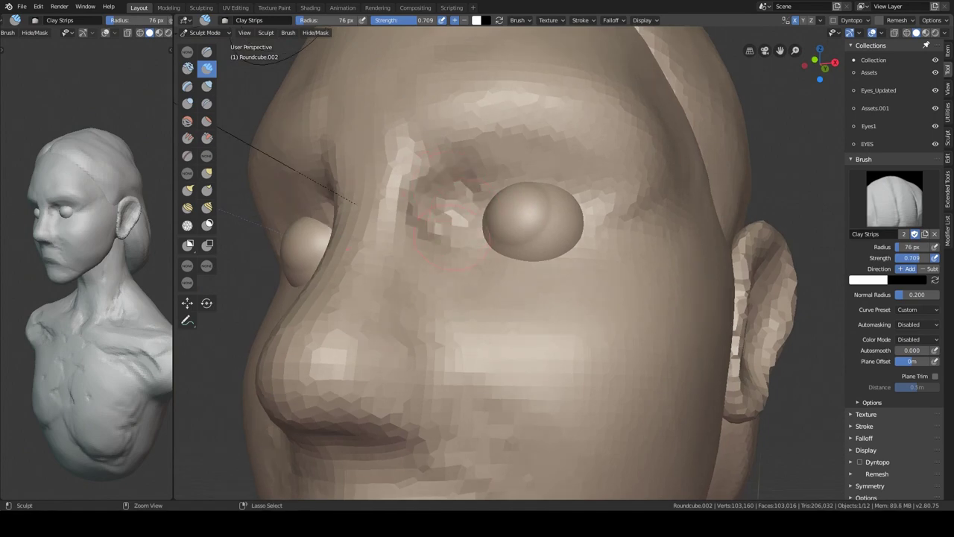
{"action": "mouse_move", "coordinate": [454, 228]}
{"action": "middle_mouse_down"}
{"action": "mouse_move", "coordinate": [298, 96]}
{"action": "mouse_move", "coordinate": [255, 383]}
{"action": "mouse_move", "coordinate": [476, 168]}
{"action": "mouse_move", "coordinate": [447, 175]}
{"action": "mouse_move", "coordinate": [418, 231]}
{"action": "mouse_move", "coordinate": [446, 217]}
{"action": "mouse_move", "coordinate": [320, 159]}
{"action": "mouse_move", "coordinate": [469, 96]}
{"action": "middle_mouse_up"}
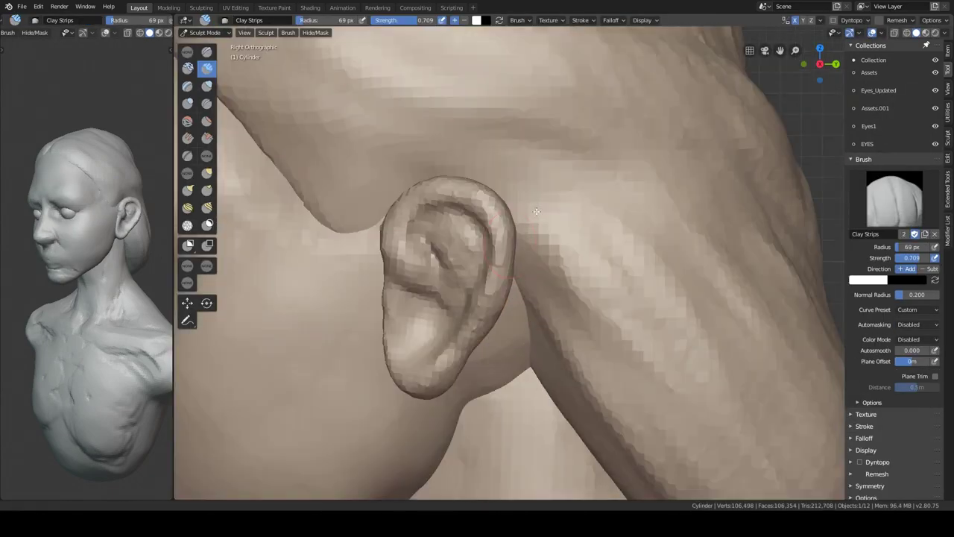
{"action": "scroll", "coordinate": [470, 182], "scroll_direction": "up", "scroll_amount": 3}
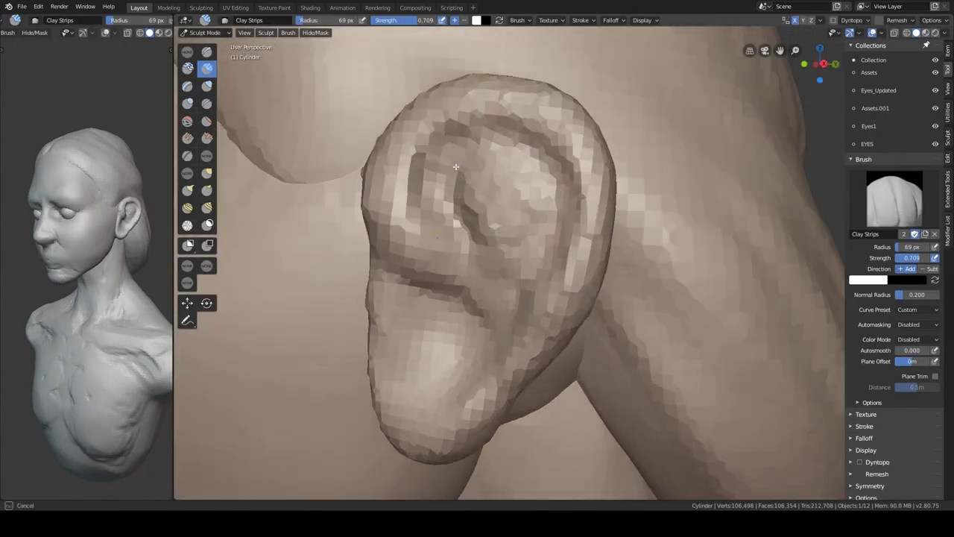
{"action": "mouse_move", "coordinate": [462, 186]}
{"action": "middle_mouse_down"}
{"action": "mouse_move", "coordinate": [470, 181]}
{"action": "mouse_move", "coordinate": [433, 194]}
{"action": "middle_mouse_up"}
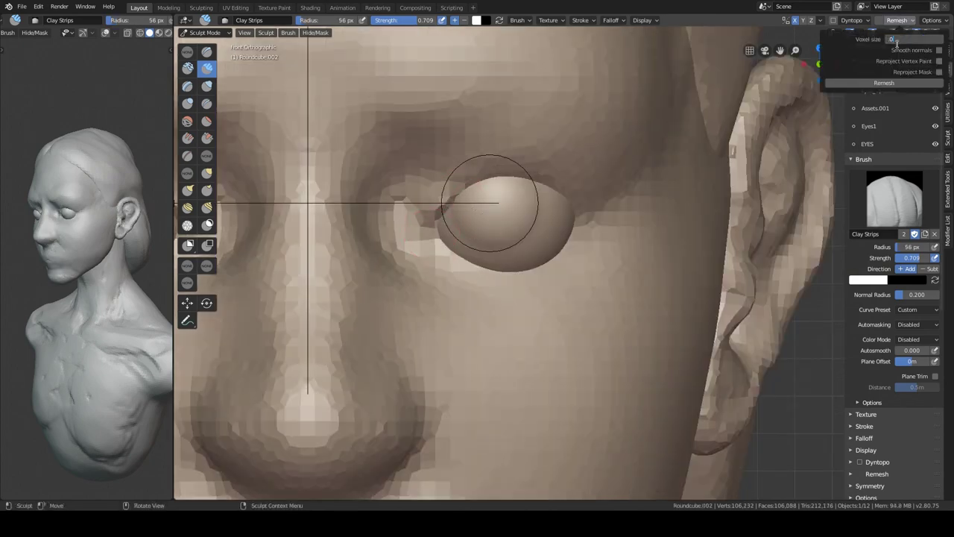
{"action": "mouse_move", "coordinate": [419, 235]}
{"action": "middle_mouse_down"}
{"action": "mouse_move", "coordinate": [445, 199]}
{"action": "mouse_move", "coordinate": [514, 224]}
{"action": "mouse_move", "coordinate": [591, 200]}
{"action": "middle_mouse_up"}
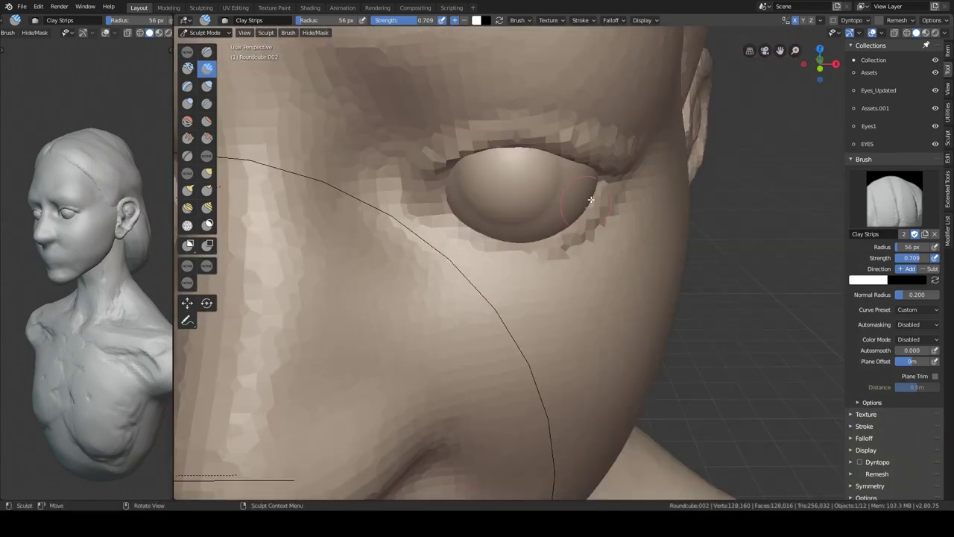
{"action": "middle_click_drag", "start_coordinate": [543, 245], "coordinate": [522, 240]}
{"action": "scroll", "coordinate": [602, 208], "scroll_direction": "down", "scroll_amount": 2}
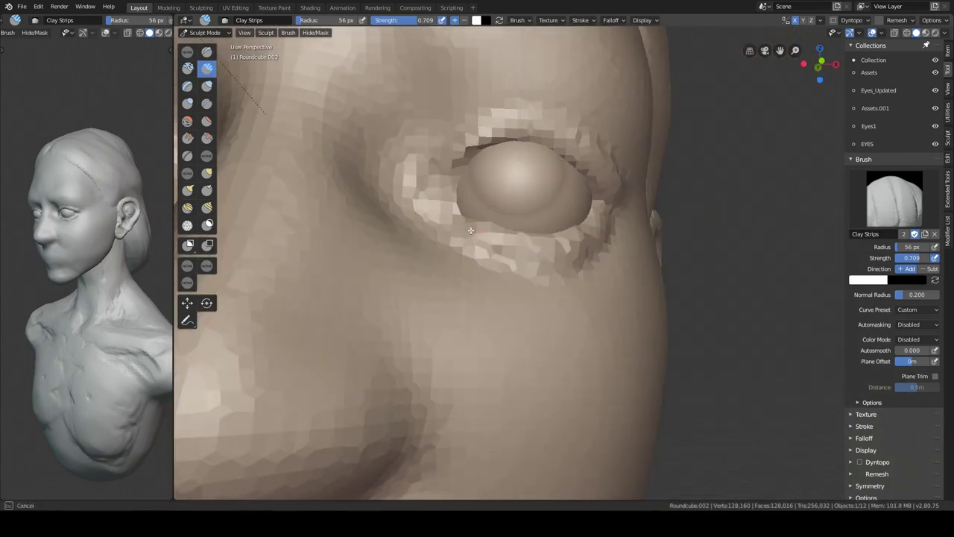
Step: Refine the left eye area from front and angled close-up views
{"action": "key", "text": "KP_1"}
{"action": "scroll", "coordinate": [463, 229], "scroll_direction": "down", "scroll_amount": 1}
{"action": "middle_click_drag", "start_coordinate": [463, 229], "coordinate": [485, 246]}
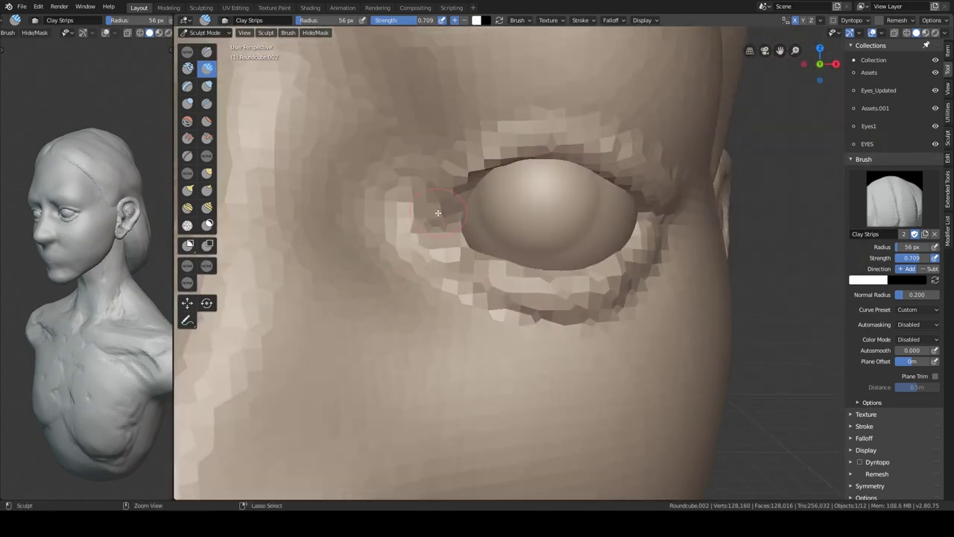
{"action": "scroll", "coordinate": [484, 246], "scroll_direction": "down", "scroll_amount": 2}
{"action": "middle_click_drag", "start_coordinate": [462, 299], "coordinate": [448, 270], "text": "ctrl"}
{"action": "scroll", "coordinate": [447, 266], "scroll_direction": "down", "scroll_amount": 3}
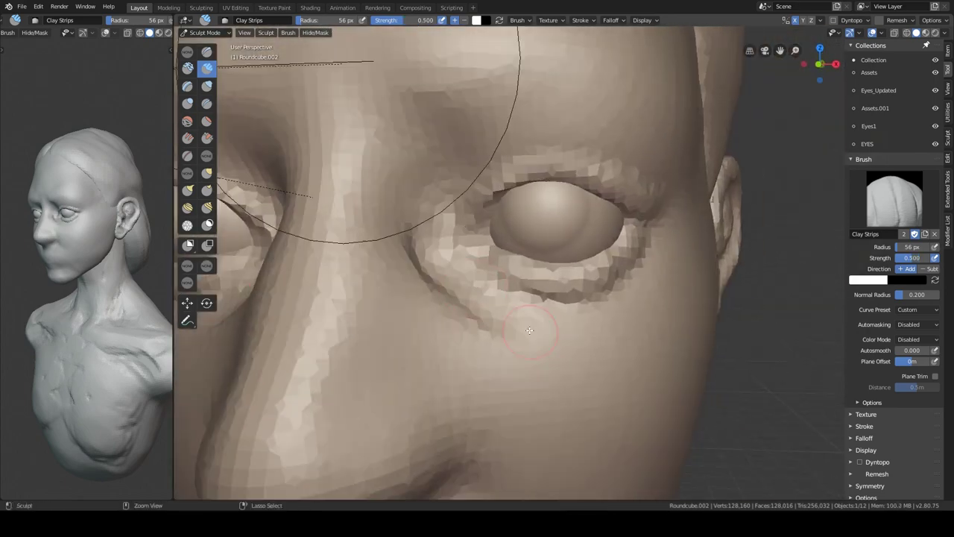
{"action": "middle_click_drag", "start_coordinate": [425, 82], "coordinate": [405, 159]}
Step: Reshape the nose and face with the Grab brush, checking from side views
{"action": "key", "text": "KP_1"}
{"action": "scroll", "coordinate": [485, 208], "scroll_direction": "up", "scroll_amount": 2}
{"action": "key", "text": "g"}
{"action": "scroll", "coordinate": [479, 215], "scroll_direction": "down", "scroll_amount": 2}
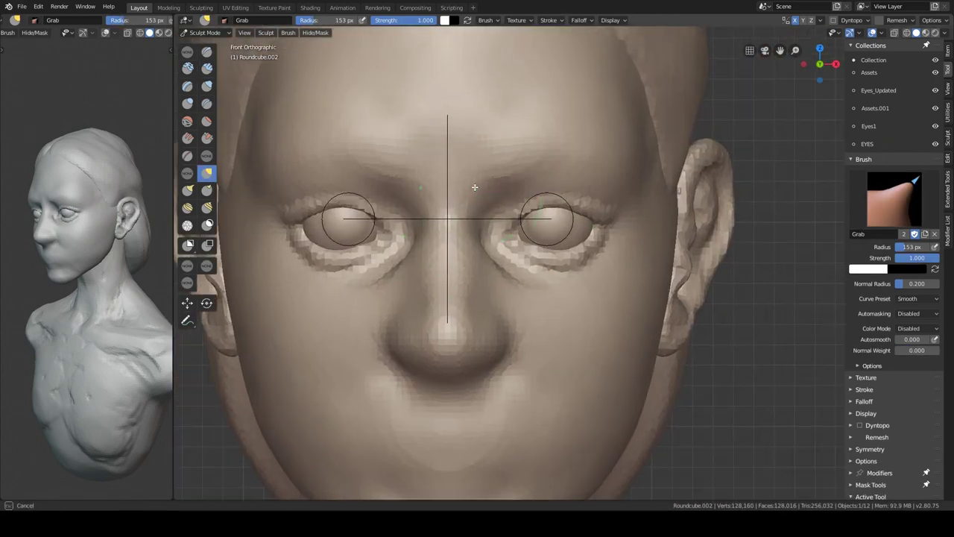
{"action": "scroll", "coordinate": [526, 283], "scroll_direction": "down", "scroll_amount": 1}
{"action": "mouse_move", "coordinate": [526, 283]}
{"action": "middle_mouse_down"}
{"action": "mouse_move", "coordinate": [502, 228]}
{"action": "mouse_move", "coordinate": [568, 231]}
{"action": "middle_mouse_up"}
{"action": "scroll", "coordinate": [559, 187], "scroll_direction": "up", "scroll_amount": 1}
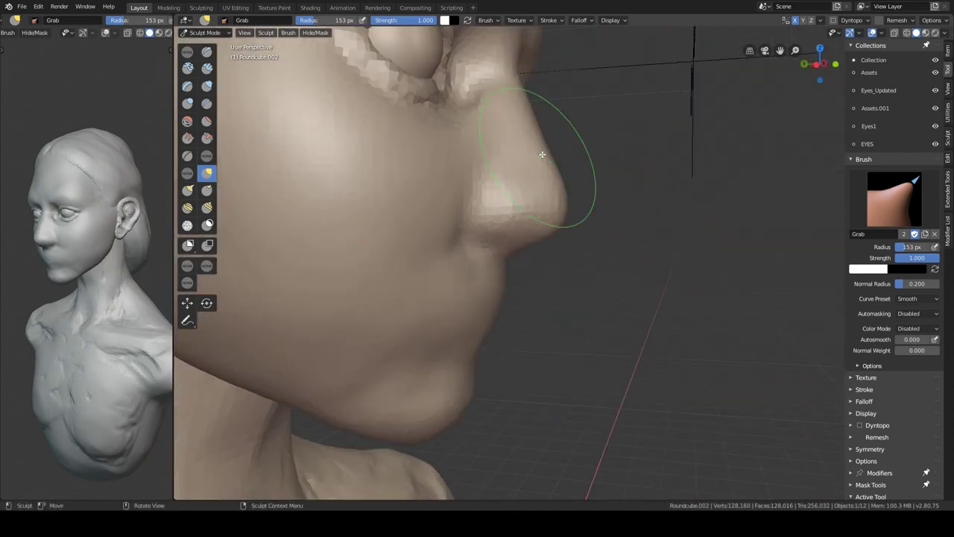
Step: Move the eyebrow strip vertices along the brow, checking in front view
{"action": "mouse_move", "coordinate": [550, 149]}
{"action": "middle_mouse_down"}
{"action": "mouse_move", "coordinate": [522, 178]}
{"action": "mouse_move", "coordinate": [465, 208]}
{"action": "middle_mouse_up"}
{"action": "scroll", "coordinate": [497, 204], "scroll_direction": "up", "scroll_amount": 2}
{"action": "key", "text": "KP_1"}
{"action": "scroll", "coordinate": [447, 213], "scroll_direction": "down", "scroll_amount": 2}
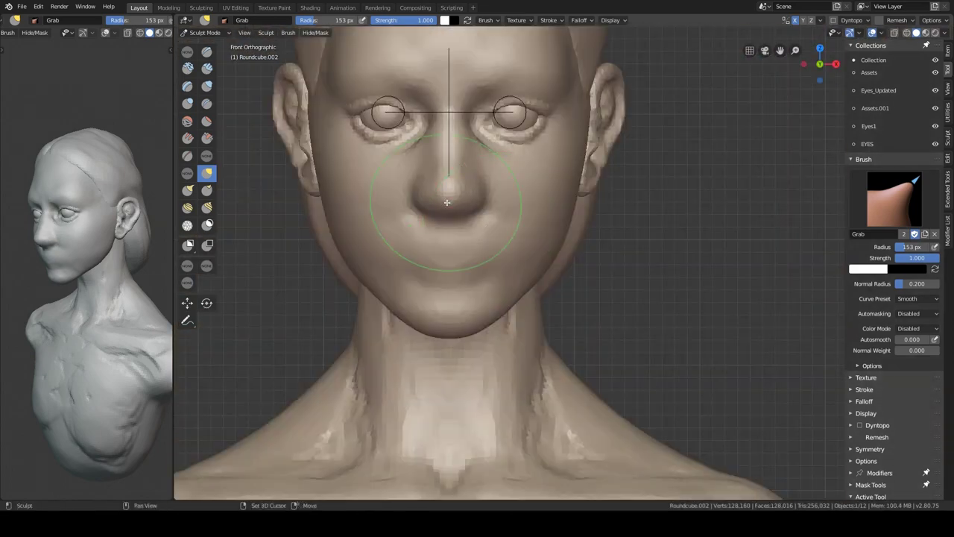
{"action": "scroll", "coordinate": [564, 159], "scroll_direction": "up", "scroll_amount": 2}
{"action": "middle_click_drag", "start_coordinate": [564, 160], "coordinate": [439, 219]}
{"action": "key", "text": "KP_1"}
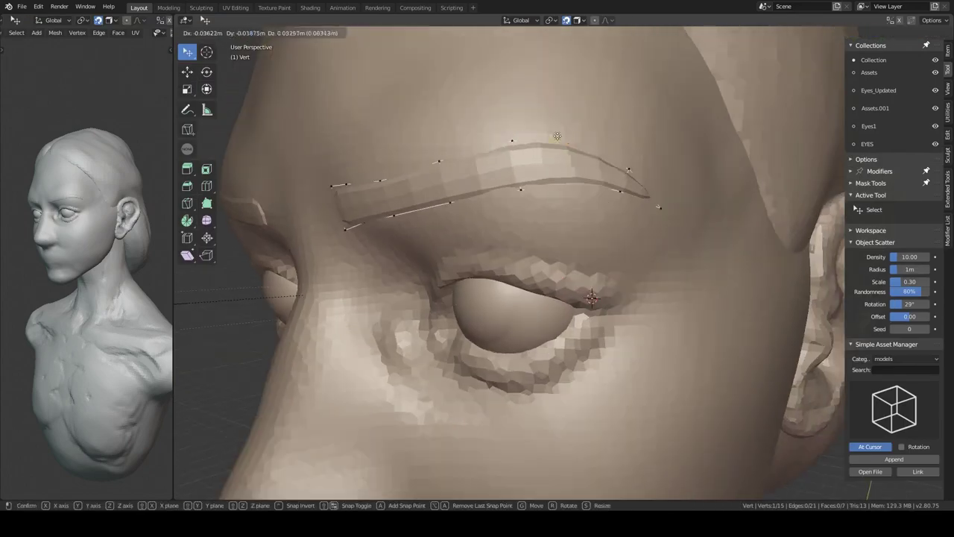
Step: Sculpt fuller lips with creases at the mouth corners and chin using Clay Strips
{"action": "key", "text": "KP_1"}
{"action": "scroll", "coordinate": [596, 267], "scroll_direction": "down", "scroll_amount": 4}
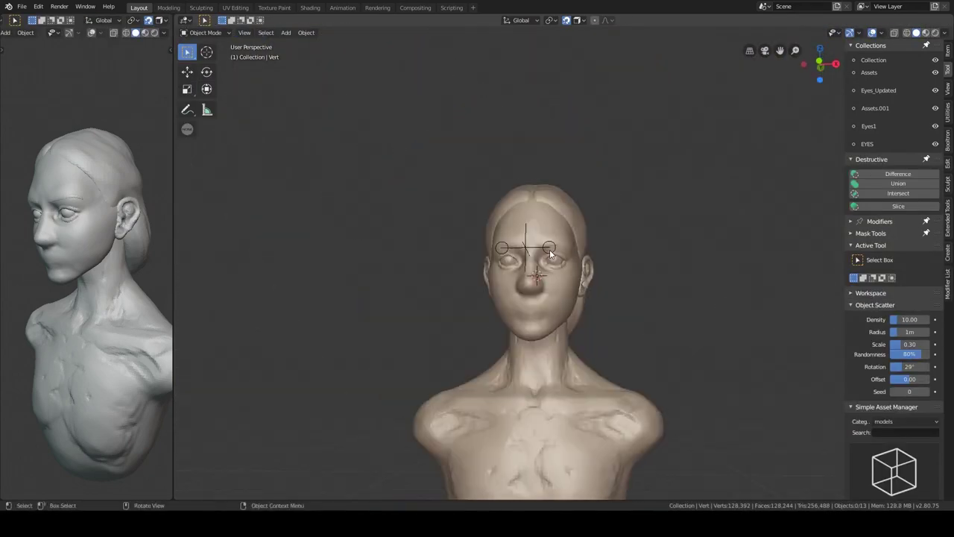
{"action": "middle_click_drag", "start_coordinate": [516, 221], "coordinate": [441, 235]}
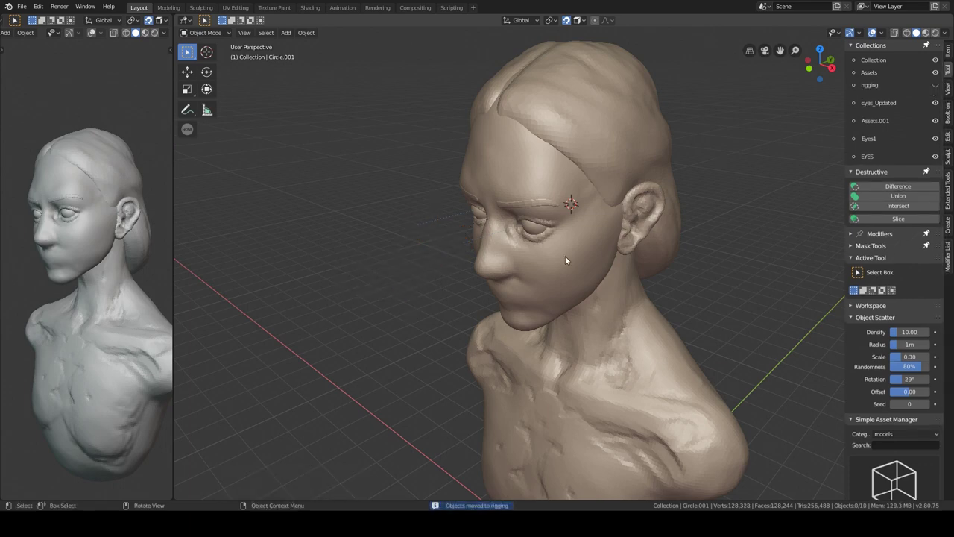
{"action": "mouse_move", "coordinate": [565, 259]}
{"action": "middle_mouse_down"}
{"action": "mouse_move", "coordinate": [471, 135]}
{"action": "mouse_move", "coordinate": [839, 47]}
{"action": "middle_mouse_up"}
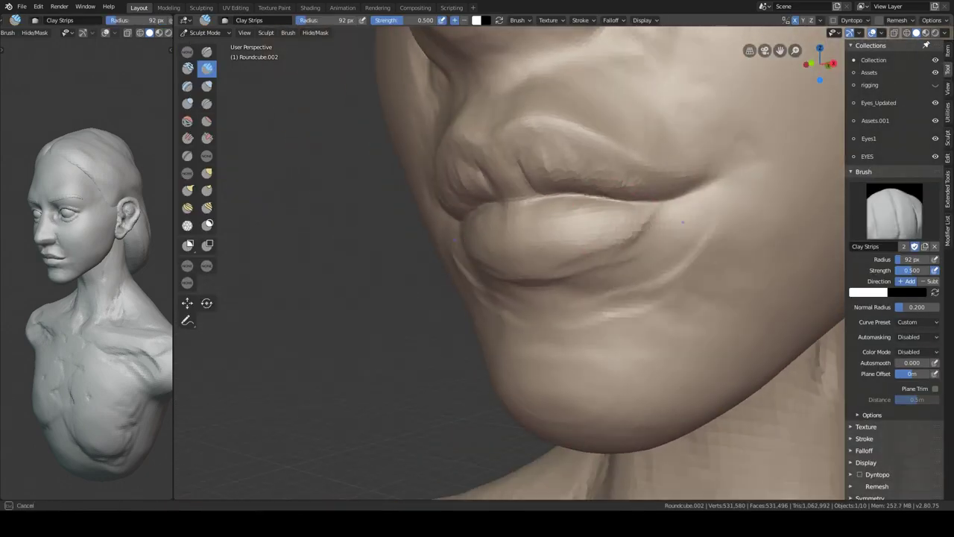
{"action": "mouse_move", "coordinate": [682, 222]}
{"action": "middle_mouse_down"}
{"action": "mouse_move", "coordinate": [703, 138]}
{"action": "mouse_move", "coordinate": [713, 220]}
{"action": "mouse_move", "coordinate": [568, 257]}
{"action": "mouse_move", "coordinate": [533, 252]}
{"action": "mouse_move", "coordinate": [555, 331]}
{"action": "mouse_move", "coordinate": [567, 299]}
{"action": "middle_mouse_up"}
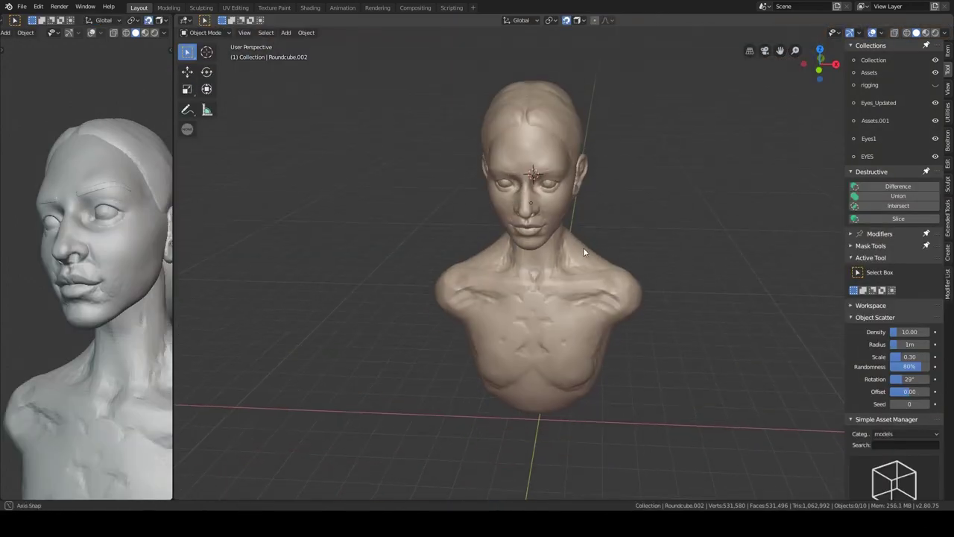
Step: Block in cylinder upper arms and low-poly breast volumes on the bust in front view
{"action": "key", "text": "KP_1"}
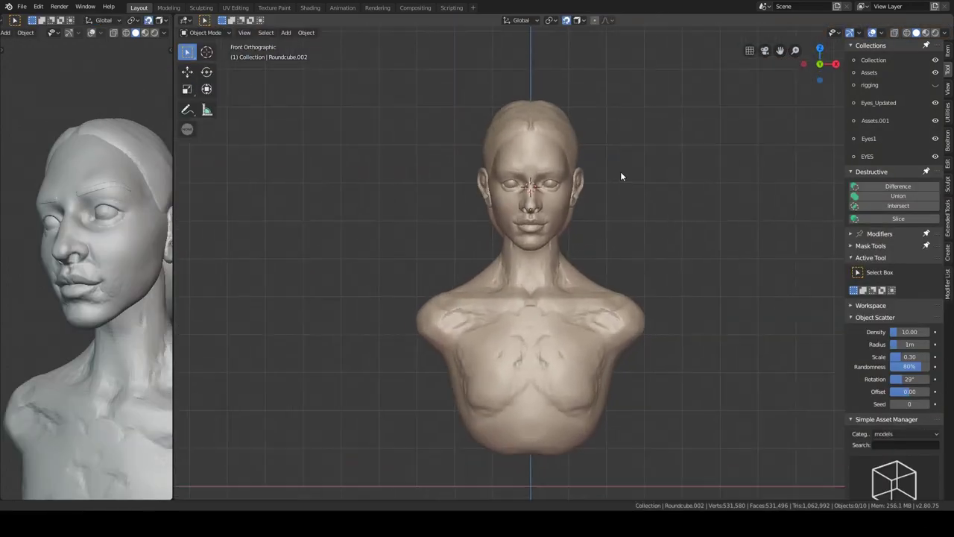
{"action": "middle_click_drag", "start_coordinate": [619, 175], "coordinate": [597, 213], "text": "shift"}
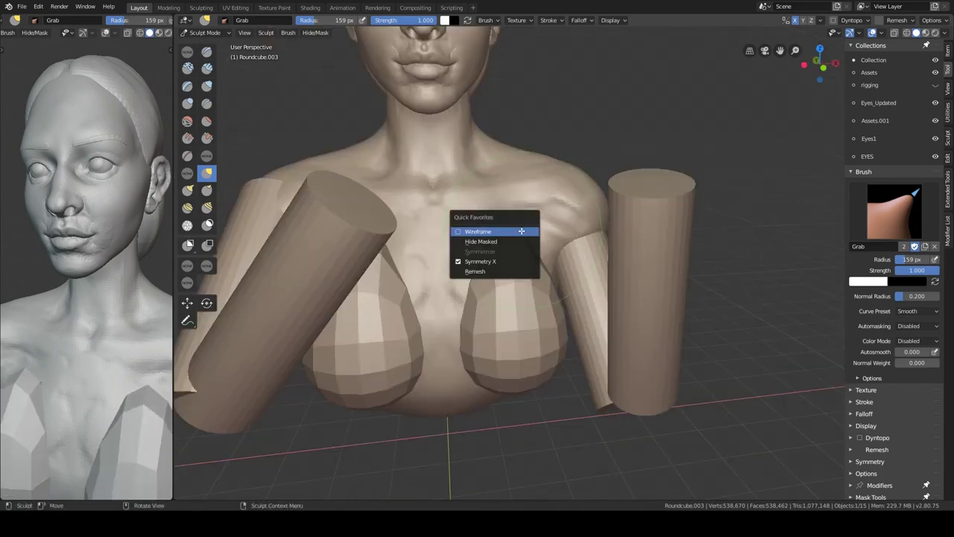
{"action": "middle_click_drag", "start_coordinate": [521, 231], "coordinate": [507, 268]}
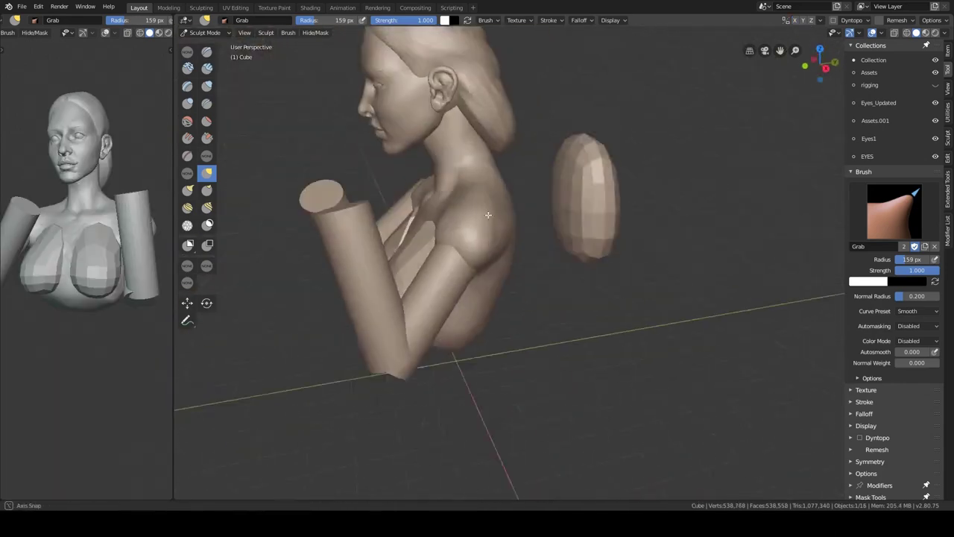
Step: Frame the finger capsule and add an edge loop across it in Edit Mode
{"action": "key", "text": "KP_1"}
{"action": "key", "text": "KP_Decimal"}
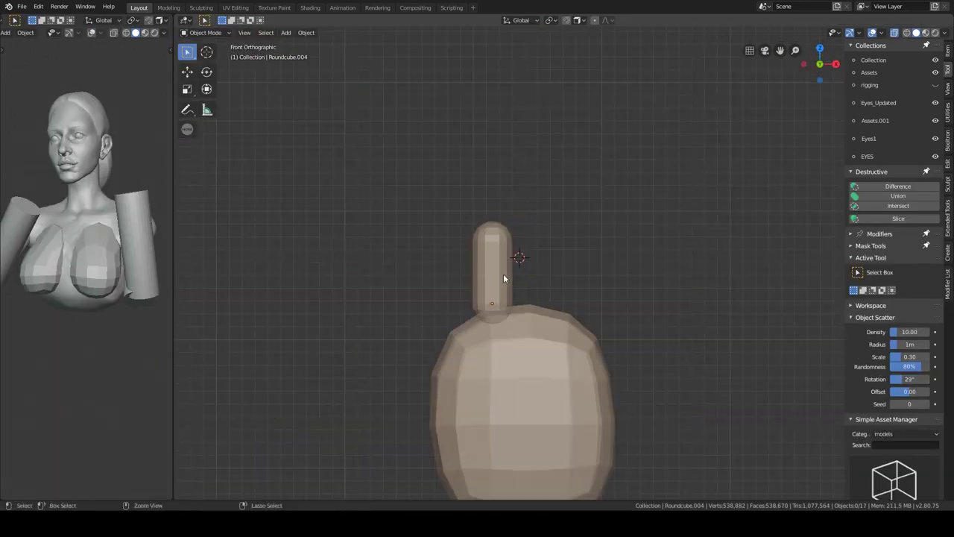
{"action": "scroll", "coordinate": [503, 273], "scroll_direction": "up", "scroll_amount": 2}
{"action": "key", "text": "ctrl+Tab"}
{"action": "middle_click_drag", "start_coordinate": [500, 278], "coordinate": [522, 298], "text": "shift"}
{"action": "scroll", "coordinate": [522, 298], "scroll_direction": "up", "scroll_amount": 1}
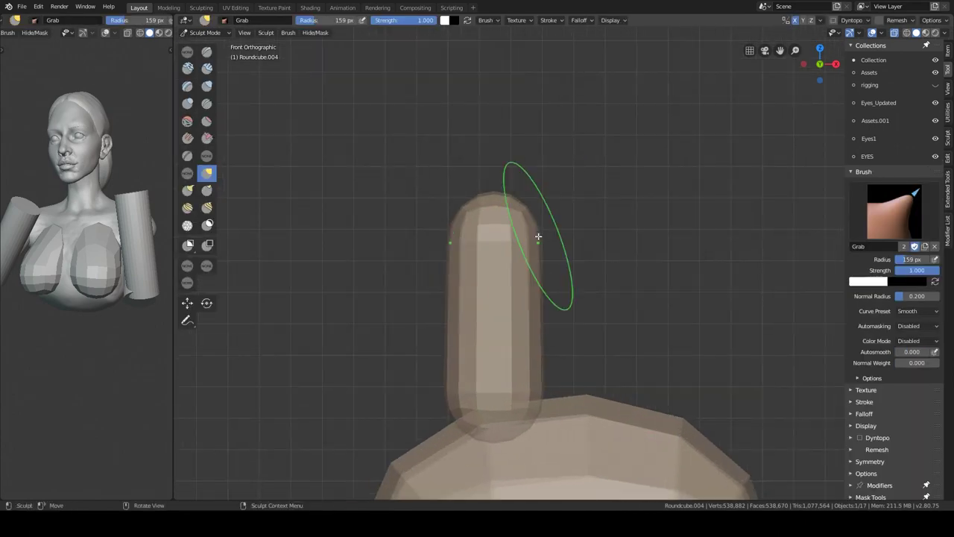
{"action": "key", "text": "Tab"}
{"action": "key", "text": "ctrl+r"}
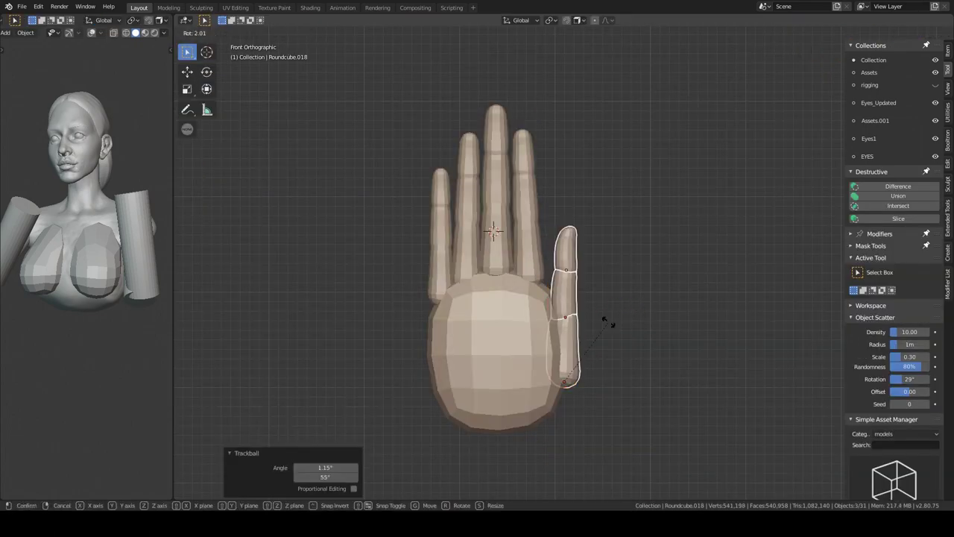
Step: Bend the fingertip, then rotate, shrink and tilt the thumb segments
{"action": "left_click", "coordinate": [625, 278]}
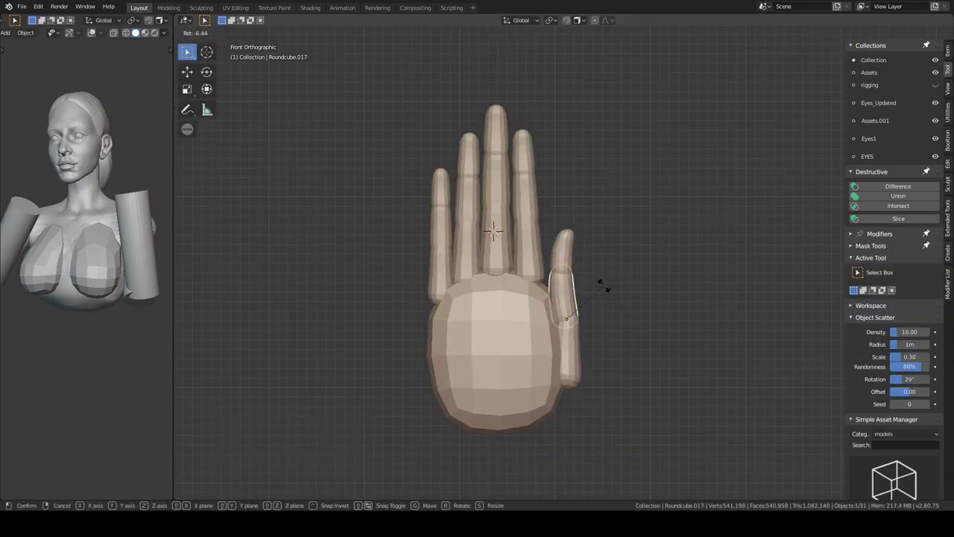
{"action": "key", "text": "r"}
{"action": "left_click", "coordinate": [589, 321]}
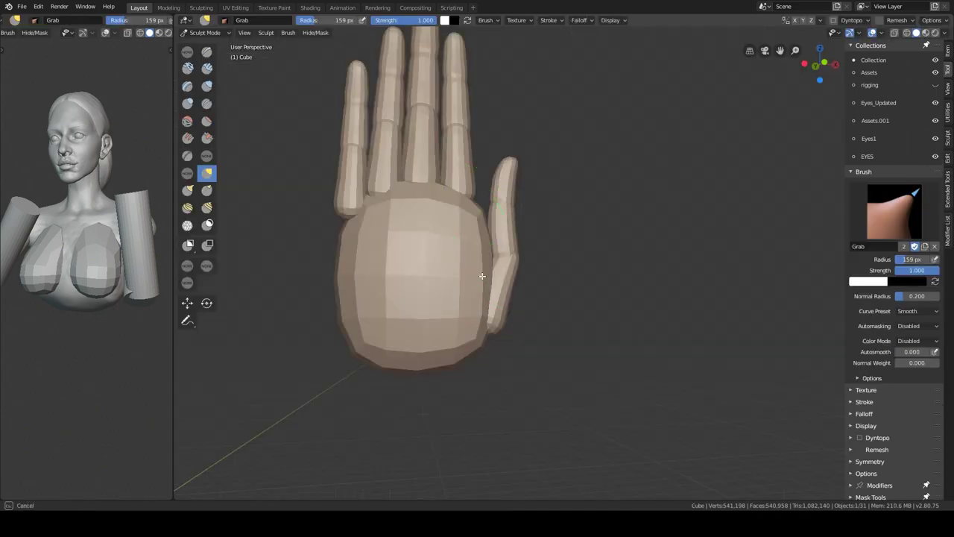
{"action": "mouse_move", "coordinate": [486, 271]}
{"action": "middle_mouse_down"}
{"action": "mouse_move", "coordinate": [460, 256]}
{"action": "mouse_move", "coordinate": [457, 298]}
{"action": "mouse_move", "coordinate": [428, 208]}
{"action": "mouse_move", "coordinate": [469, 140]}
{"action": "mouse_move", "coordinate": [517, 226]}
{"action": "mouse_move", "coordinate": [542, 305]}
{"action": "mouse_move", "coordinate": [476, 231]}
{"action": "mouse_move", "coordinate": [503, 260]}
{"action": "mouse_move", "coordinate": [524, 241]}
{"action": "middle_mouse_up"}
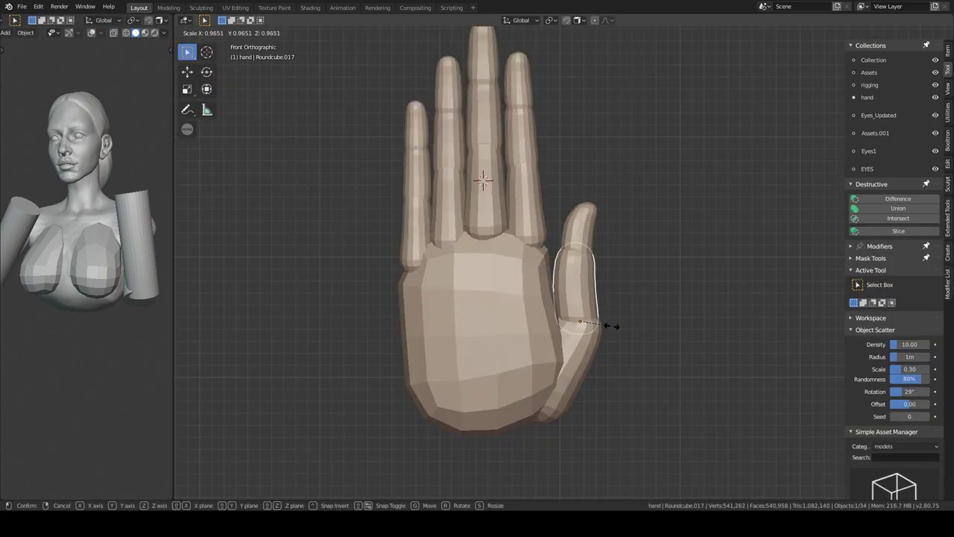
{"action": "left_click", "coordinate": [590, 271]}
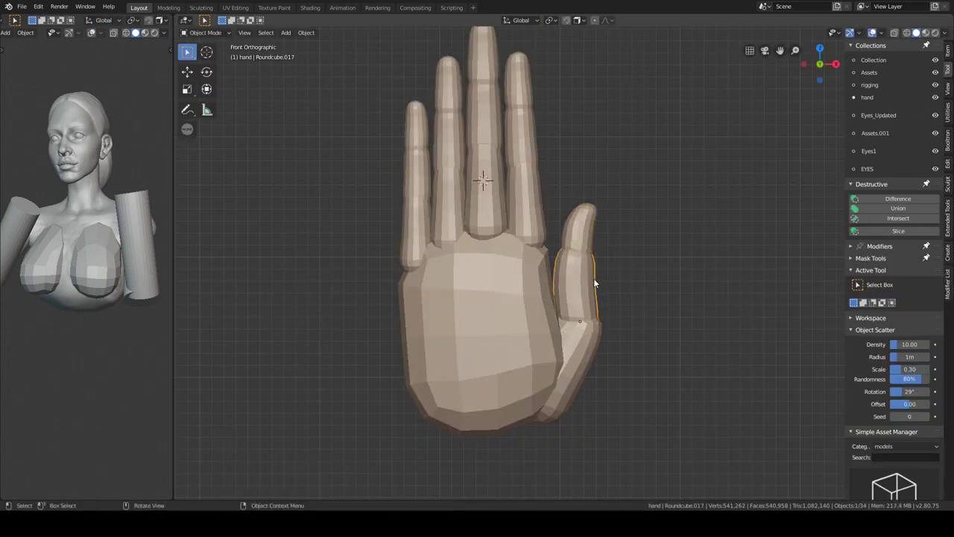
{"action": "left_click", "coordinate": [586, 219]}
{"action": "mouse_move", "coordinate": [586, 219]}
{"action": "middle_mouse_down"}
{"action": "mouse_move", "coordinate": [549, 273]}
{"action": "mouse_move", "coordinate": [565, 185]}
{"action": "middle_mouse_up"}
Step: Scale down a finger segment and the lower pinky segment in front view
{"action": "key", "text": "KP_1"}
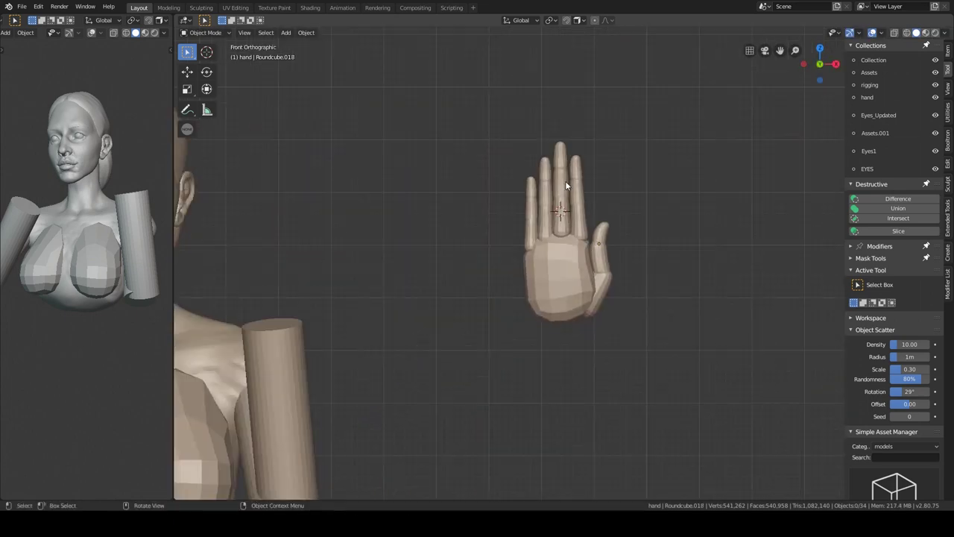
{"action": "scroll", "coordinate": [510, 231], "scroll_direction": "up", "scroll_amount": 2}
{"action": "scroll", "coordinate": [510, 231], "scroll_direction": "up", "scroll_amount": 2}
{"action": "left_click", "coordinate": [555, 224]}
{"action": "key", "text": "s"}
{"action": "left_click", "coordinate": [609, 236]}
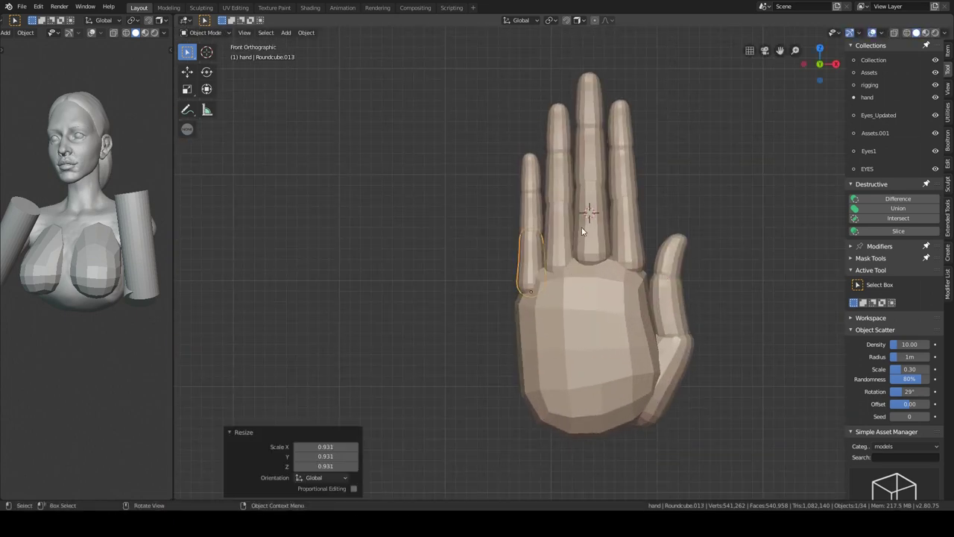
{"action": "left_click", "coordinate": [534, 282]}
Step: Scale and reposition the two middle finger segments
{"action": "left_click", "coordinate": [588, 224]}
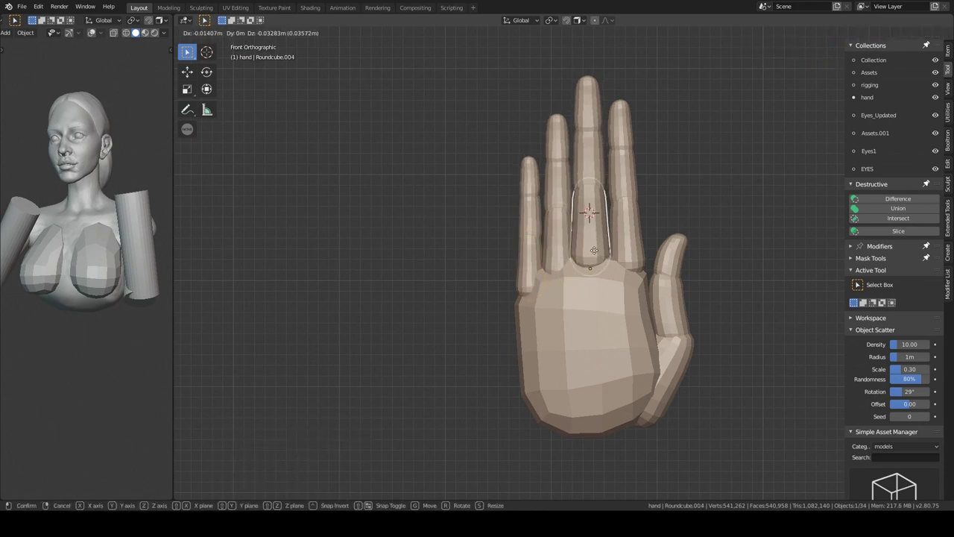
{"action": "key", "text": "s"}
{"action": "left_click", "coordinate": [597, 224]}
{"action": "left_click", "coordinate": [602, 219]}
{"action": "scroll", "coordinate": [589, 224], "scroll_direction": "up", "scroll_amount": 1}
{"action": "middle_click_drag", "start_coordinate": [589, 223], "coordinate": [571, 226], "text": "shift"}
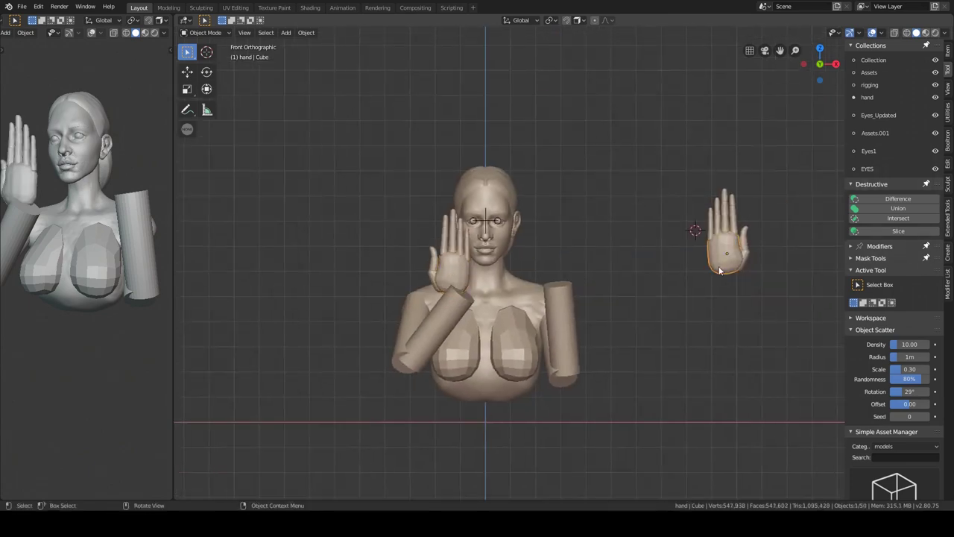
Step: Place a copy of the hand on the other arm and resize the right forearm cylinder
{"action": "key", "text": "g"}
{"action": "left_click", "coordinate": [566, 303]}
{"action": "scroll", "coordinate": [565, 302], "scroll_direction": "up", "scroll_amount": 2}
{"action": "scroll", "coordinate": [565, 303], "scroll_direction": "up", "scroll_amount": 1}
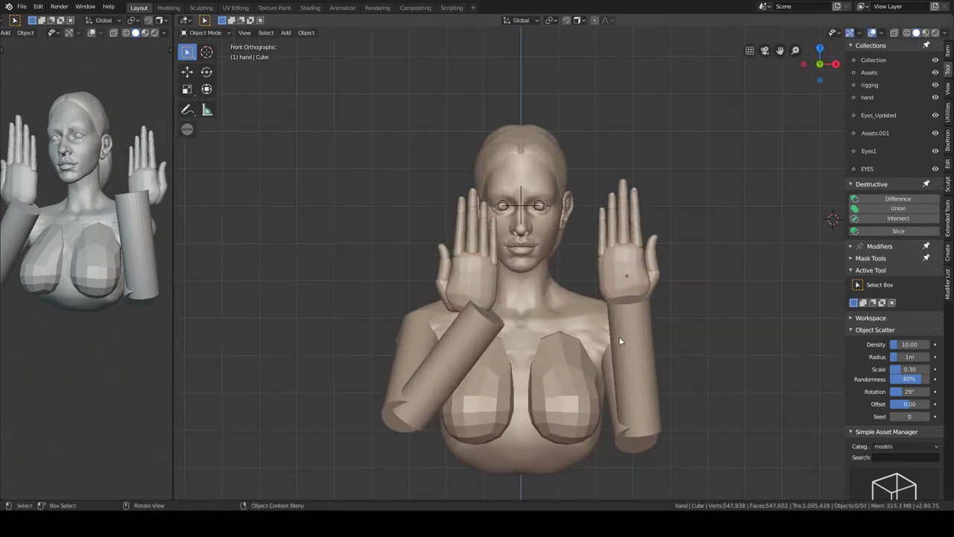
{"action": "left_click", "coordinate": [618, 340]}
{"action": "key", "text": "Tab"}
{"action": "key", "text": "s"}
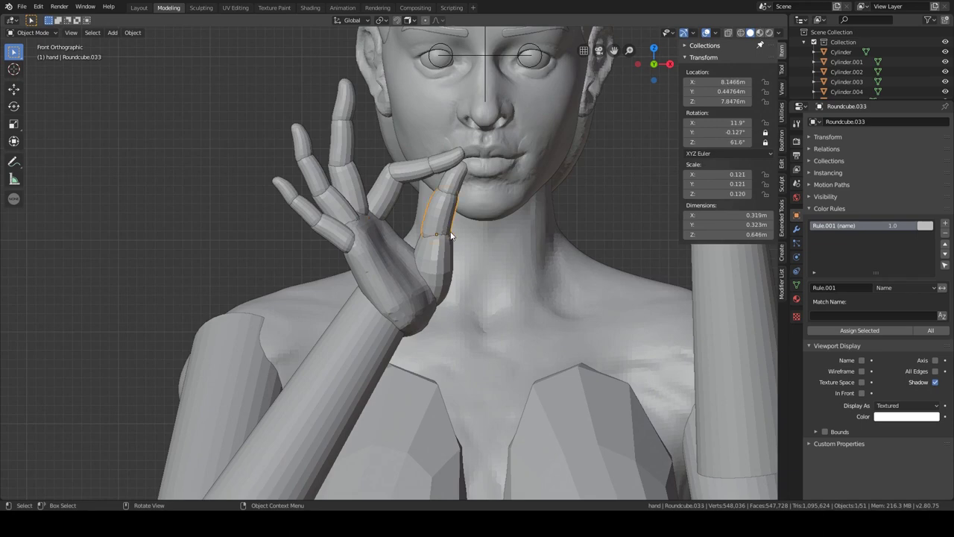
{"action": "scroll", "coordinate": [448, 241], "scroll_direction": "down", "scroll_amount": 2}
Step: Position one hand at the lips and move the floating hand onto the arm
{"action": "left_click", "coordinate": [411, 271]}
{"action": "scroll", "coordinate": [398, 282], "scroll_direction": "down", "scroll_amount": 2}
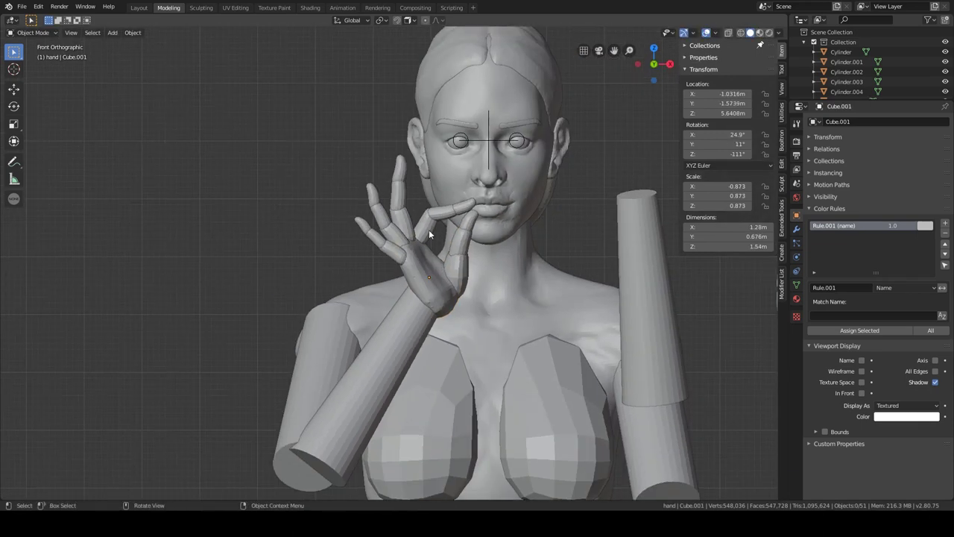
{"action": "middle_click_drag", "start_coordinate": [418, 182], "coordinate": [447, 247], "text": "shift"}
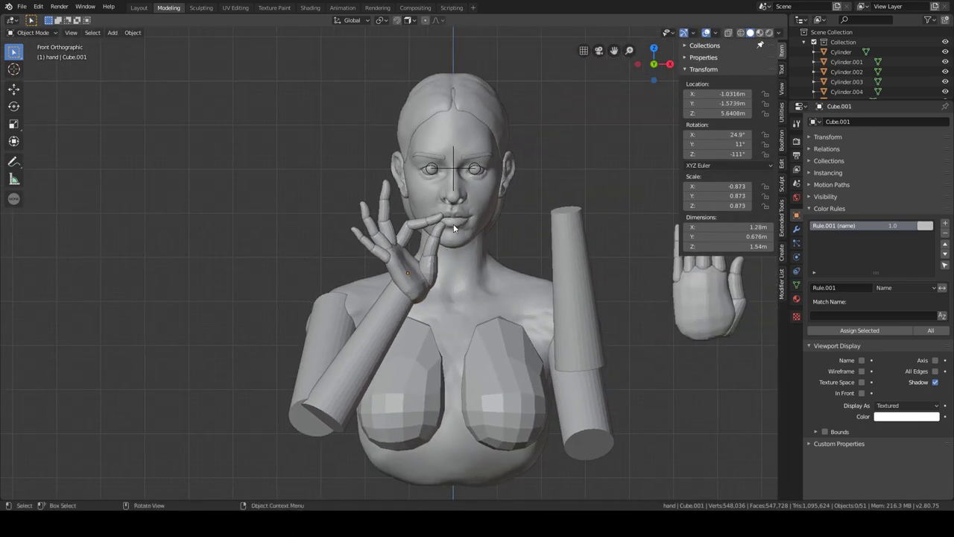
{"action": "scroll", "coordinate": [419, 284], "scroll_direction": "down", "scroll_amount": 2}
{"action": "middle_click_drag", "start_coordinate": [369, 209], "coordinate": [425, 230], "text": "shift"}
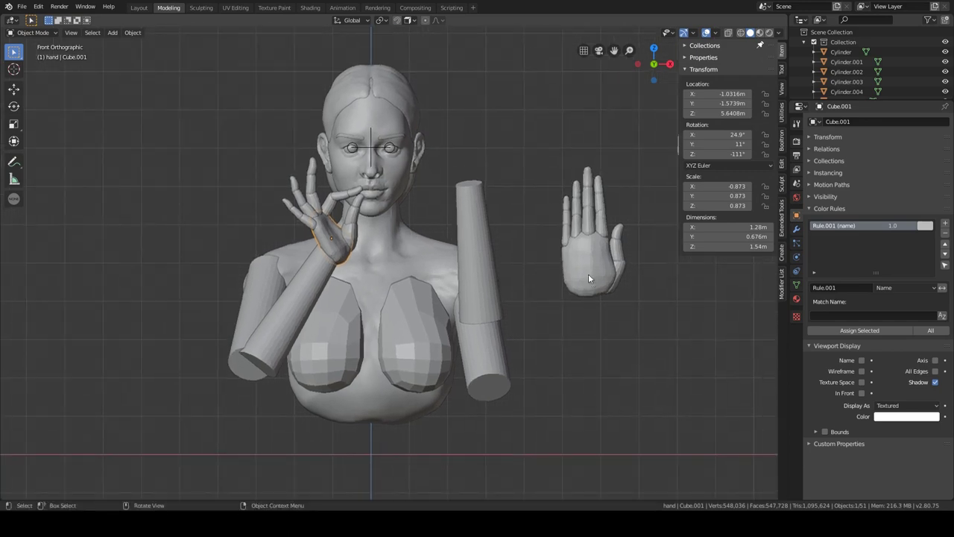
{"action": "key", "text": "ctrl+z"}
{"action": "scroll", "coordinate": [502, 226], "scroll_direction": "down", "scroll_amount": 3}
Step: Rotate the raised hand to face forward, then deselect it and return to front view
{"action": "mouse_move", "coordinate": [503, 226]}
{"action": "middle_mouse_down"}
{"action": "mouse_move", "coordinate": [446, 259]}
{"action": "mouse_move", "coordinate": [428, 257]}
{"action": "middle_mouse_up"}
{"action": "left_click", "coordinate": [466, 237]}
{"action": "key", "text": "r"}
{"action": "left_click", "coordinate": [495, 243]}
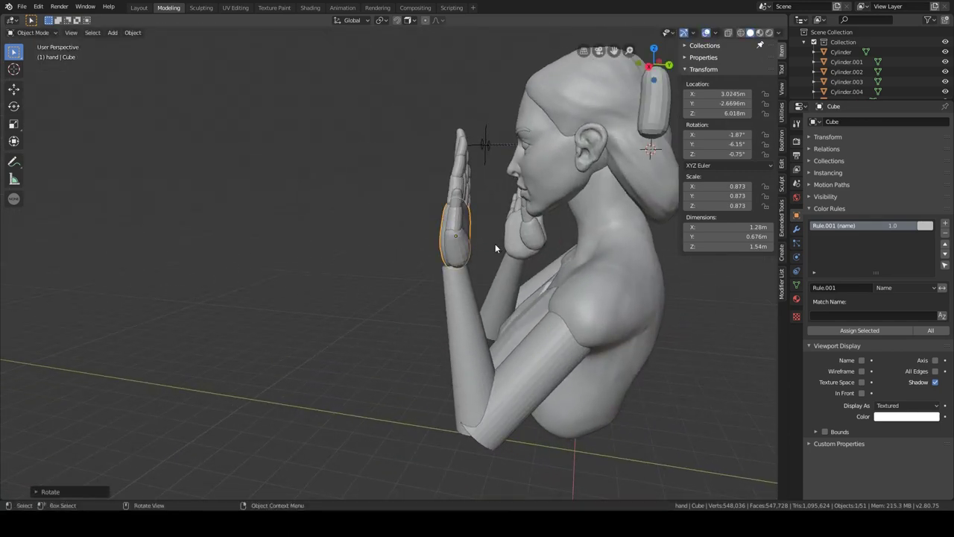
{"action": "key", "text": "KP_1"}
{"action": "key", "text": "alt+a"}
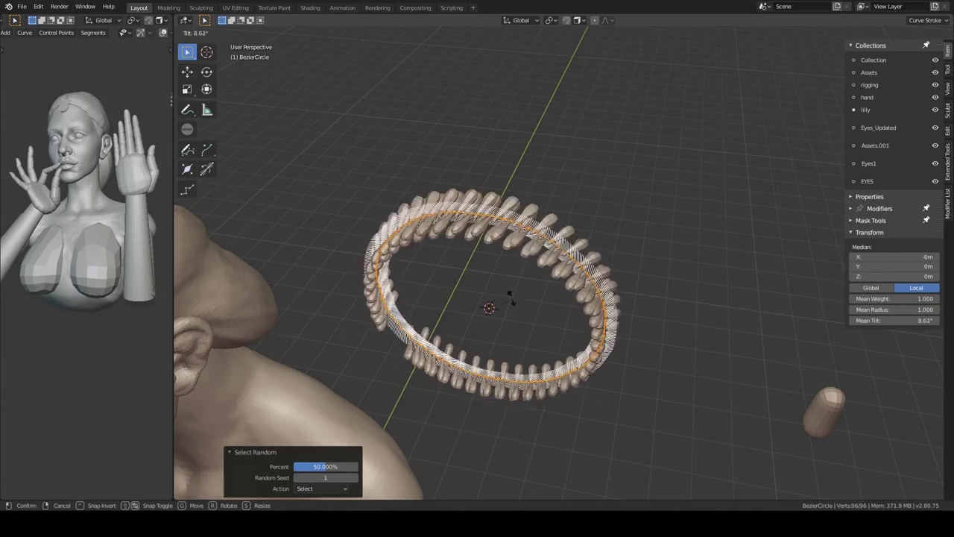
Step: Cancel the bead ring tilt and orbit the view around the head
{"action": "key", "text": "Escape"}
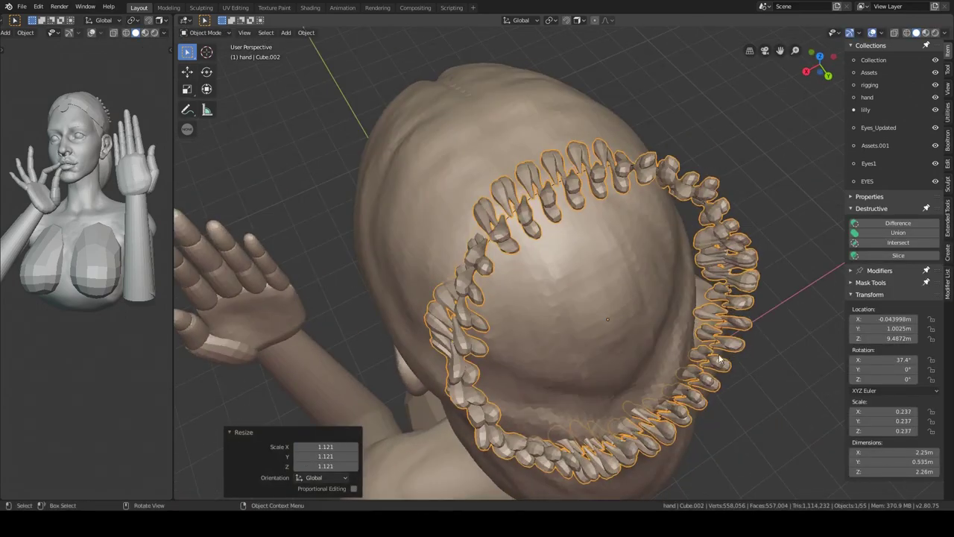
{"action": "middle_click_drag", "start_coordinate": [671, 246], "coordinate": [743, 276]}
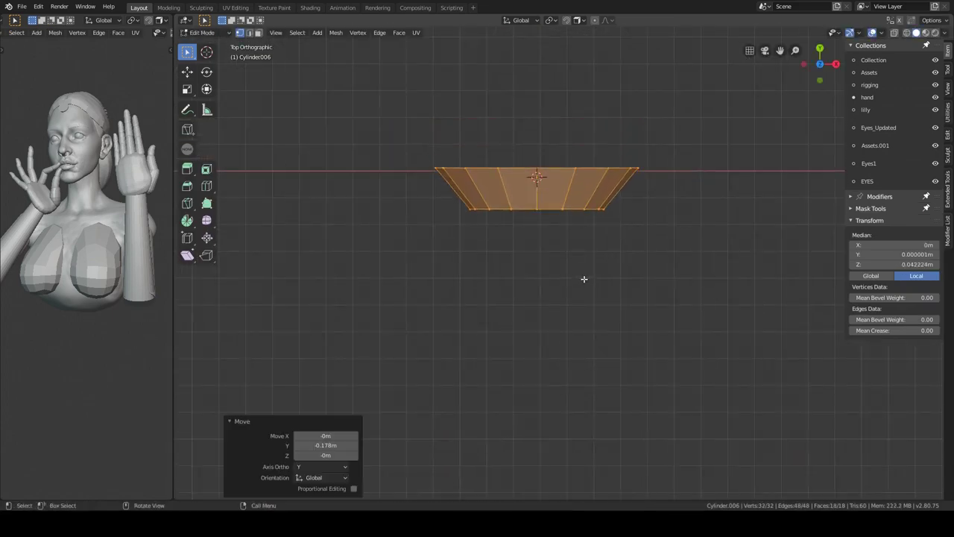
Step: Grid Fill the open inner ring of the earring bell
{"action": "key", "text": "alt+a"}
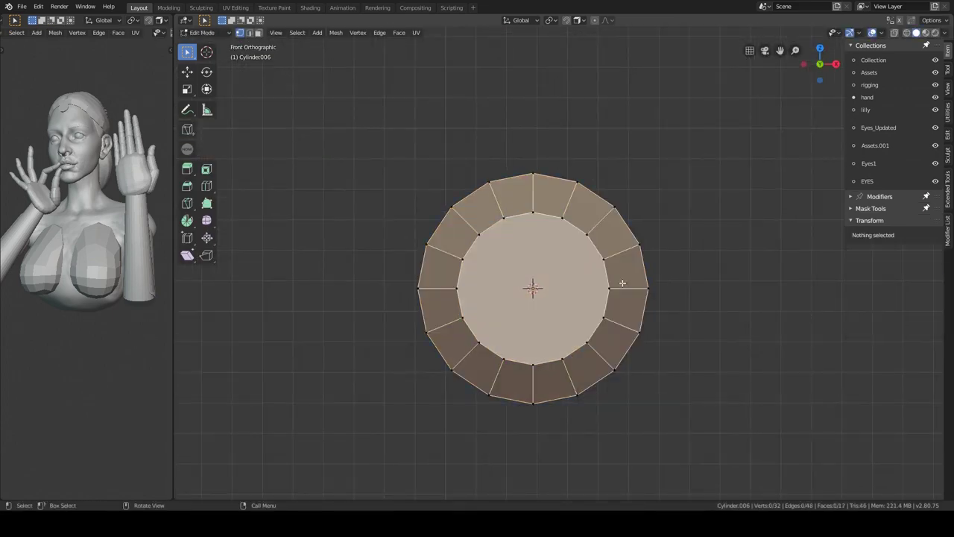
{"action": "right_click", "coordinate": [617, 283]}
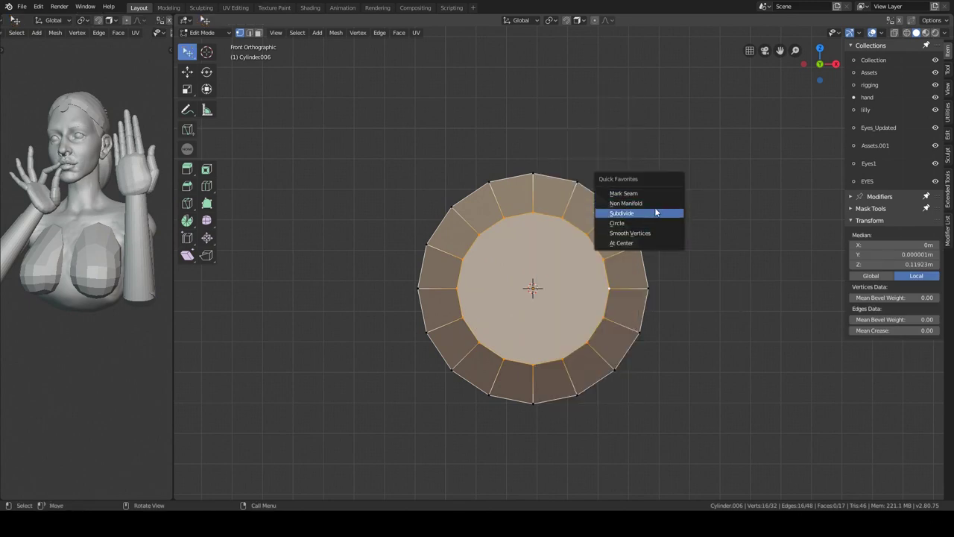
{"action": "key", "text": "F3"}
{"action": "key", "text": "Down"}
{"action": "key", "text": "Down"}
{"action": "key", "text": "Return"}
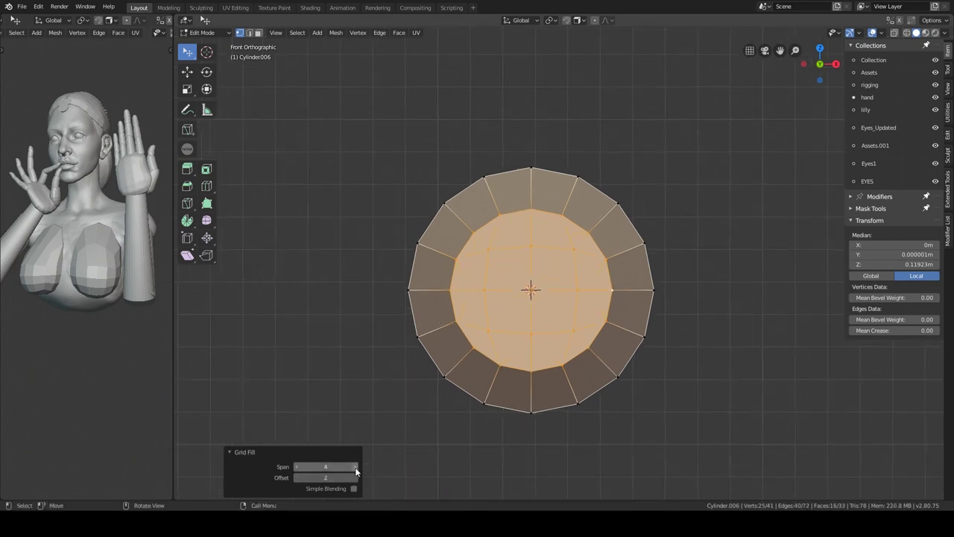
Step: Pull the bottom's centre vertex along Y with proportional editing to round the bowl
{"action": "middle_click_drag", "start_coordinate": [418, 351], "coordinate": [521, 313]}
{"action": "left_click", "coordinate": [533, 299]}
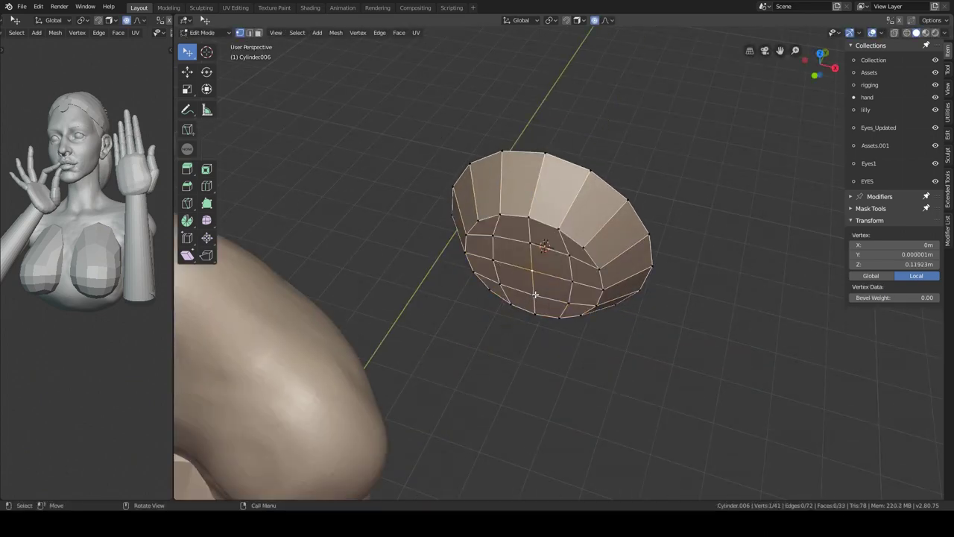
{"action": "key", "text": "g"}
{"action": "key", "text": "y"}
{"action": "scroll", "coordinate": [529, 313], "scroll_direction": "up", "scroll_amount": 3}
{"action": "left_click", "coordinate": [523, 325]}
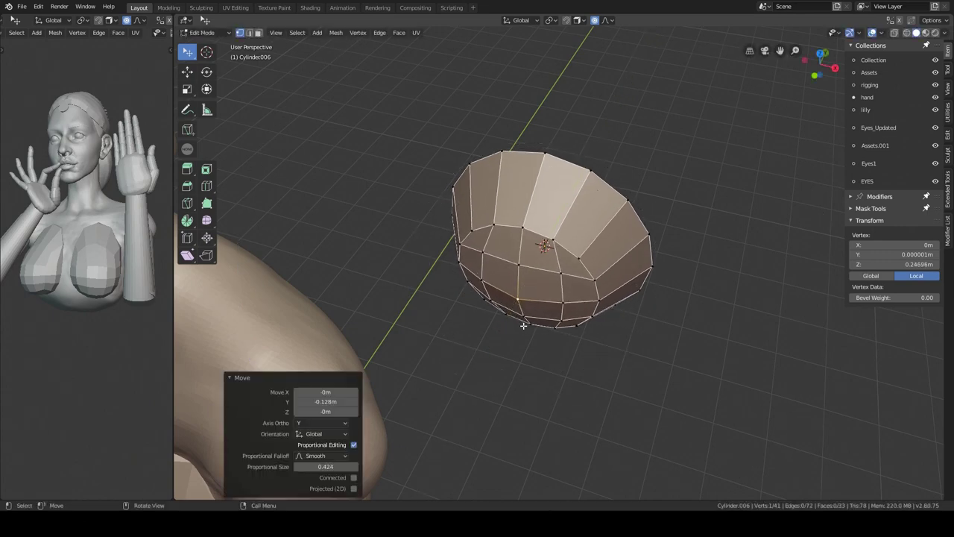
Step: Return to Object Mode, turn off X-ray, and move the earring beside the ear
{"action": "key", "text": "KP_1"}
{"action": "key", "text": "alt+a"}
{"action": "key", "text": "Tab"}
{"action": "scroll", "coordinate": [619, 228], "scroll_direction": "down", "scroll_amount": 5}
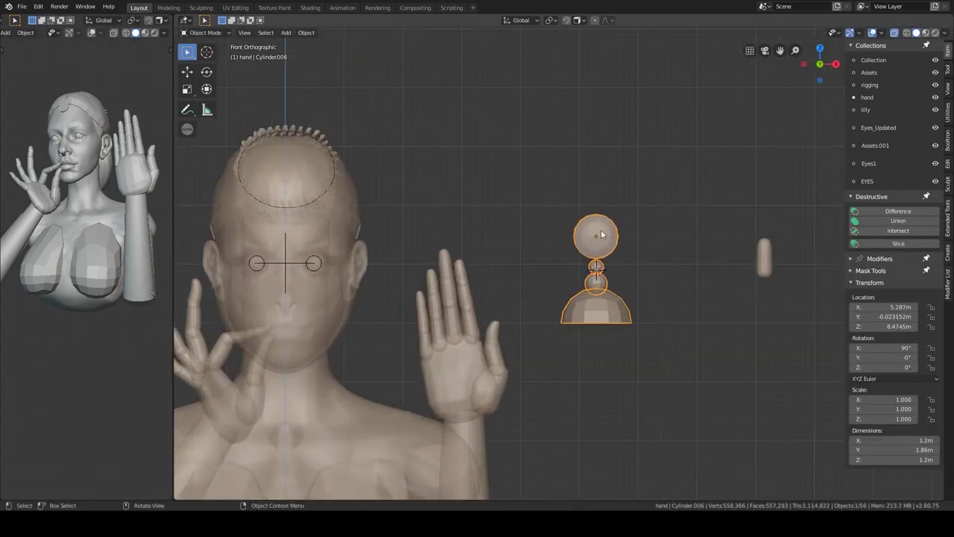
{"action": "key", "text": "alt+z"}
{"action": "key", "text": "g"}
{"action": "left_click", "coordinate": [389, 342]}
{"action": "scroll", "coordinate": [402, 335], "scroll_direction": "up", "scroll_amount": 1}
Step: Scale the earring to 0.535, rotate it, and hang it under the earlobe
{"action": "key", "text": "s"}
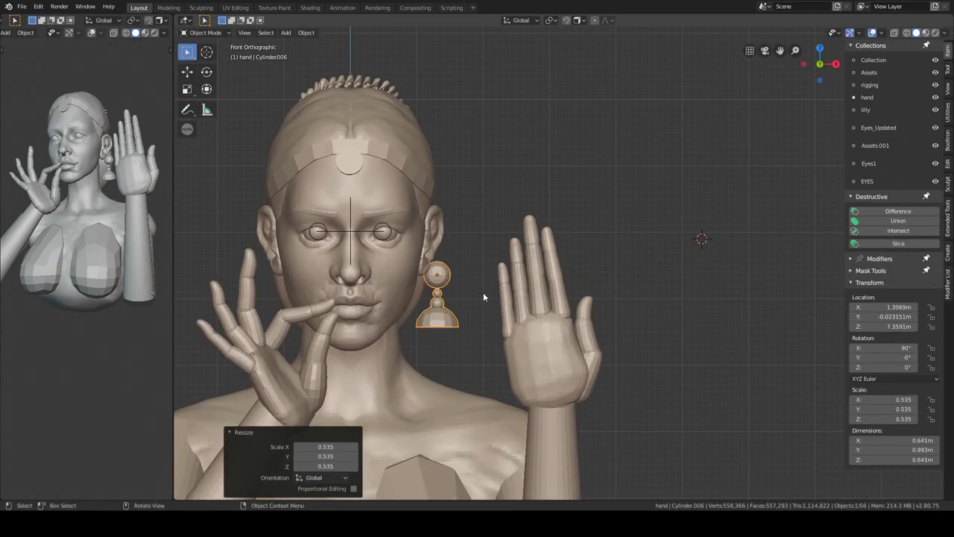
{"action": "key", "text": "r"}
{"action": "key", "text": "r"}
{"action": "left_click", "coordinate": [520, 286]}
{"action": "mouse_move", "coordinate": [519, 286]}
{"action": "middle_mouse_down"}
{"action": "mouse_move", "coordinate": [520, 265]}
{"action": "mouse_move", "coordinate": [592, 223]}
{"action": "mouse_move", "coordinate": [464, 233]}
{"action": "middle_mouse_up"}
{"action": "key", "text": "g"}
{"action": "left_click", "coordinate": [591, 223]}
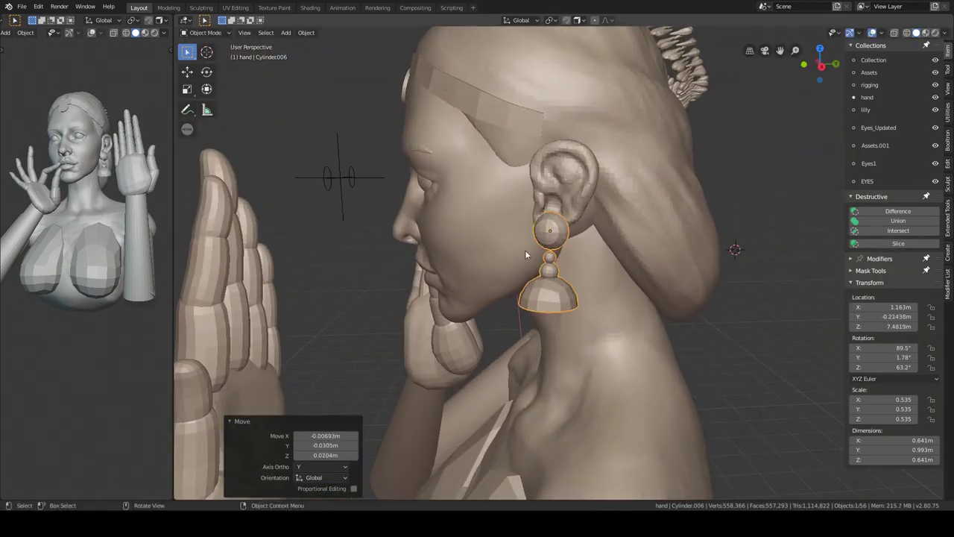
{"action": "middle_click_drag", "start_coordinate": [525, 250], "coordinate": [603, 283], "text": "alt"}
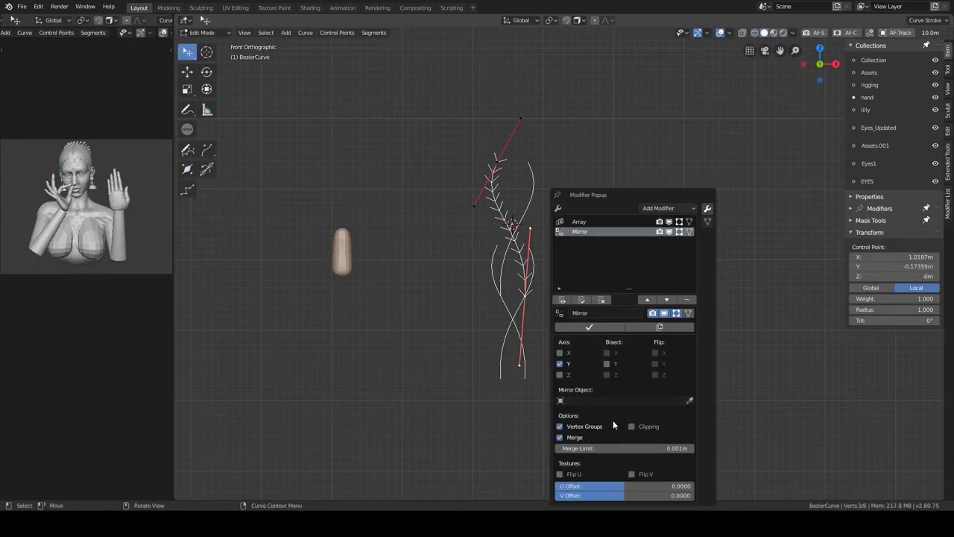
Step: Move the whole braid curve 0.31 m left and check its Bevel settings
{"action": "key", "text": "a"}
{"action": "key", "text": "g"}
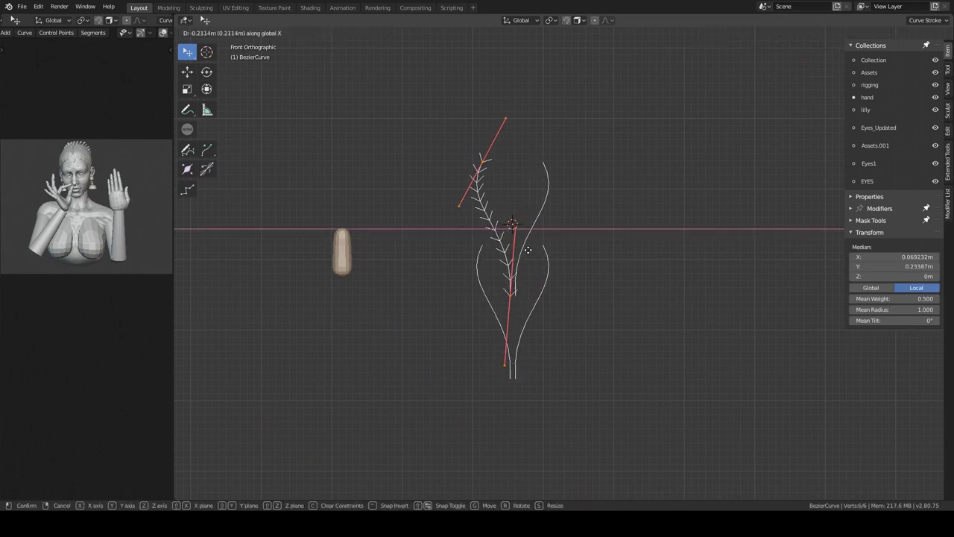
{"action": "left_click", "coordinate": [521, 248]}
{"action": "scroll", "coordinate": [518, 233], "scroll_direction": "up", "scroll_amount": 1}
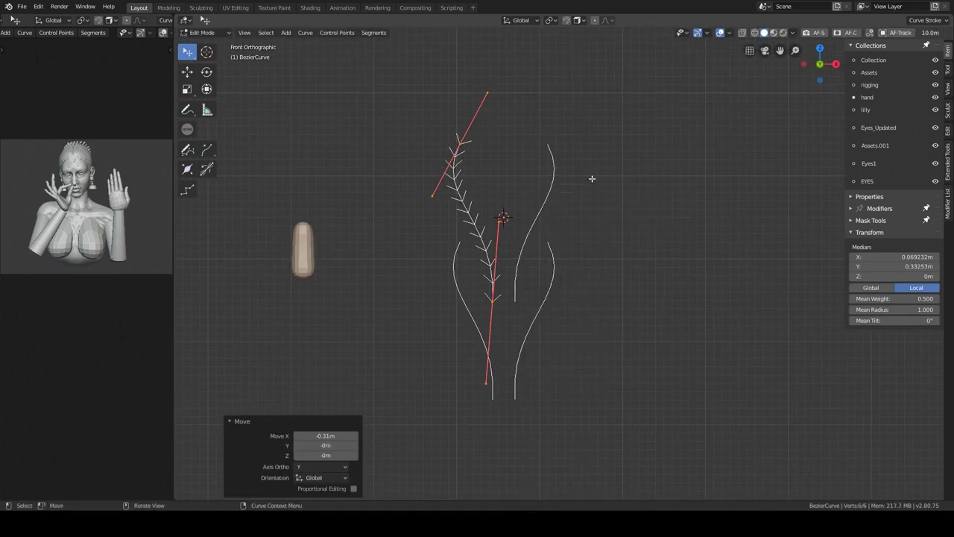
{"action": "key", "text": "ctrl+Page_Down"}
{"action": "left_click", "coordinate": [797, 271]}
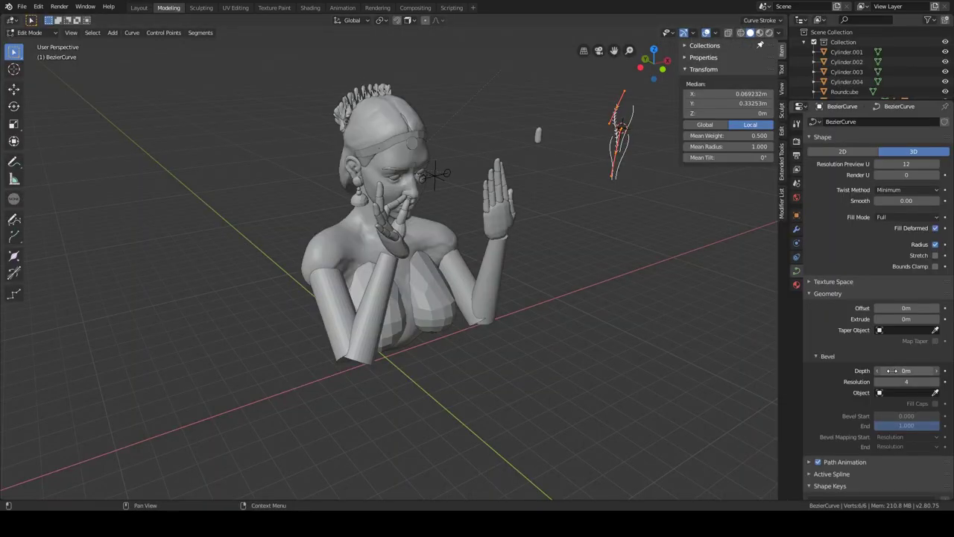
{"action": "left_click", "coordinate": [139, 8]}
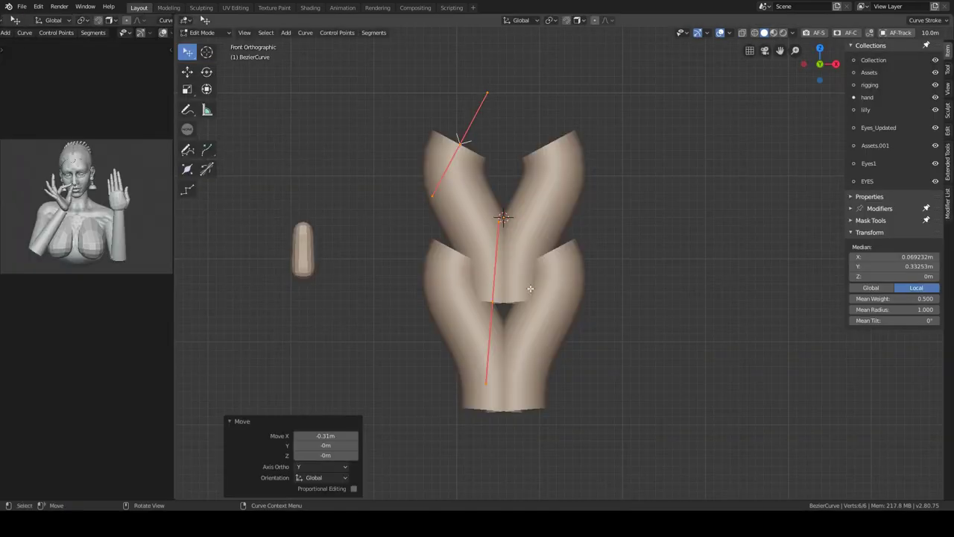
Step: Rotate the braid curve points in right view, tilting the upper segment about 3.5°
{"action": "key", "text": "KP_3"}
{"action": "key", "text": "r"}
{"action": "left_click", "coordinate": [574, 266]}
{"action": "middle_click_drag", "start_coordinate": [573, 266], "coordinate": [634, 180]}
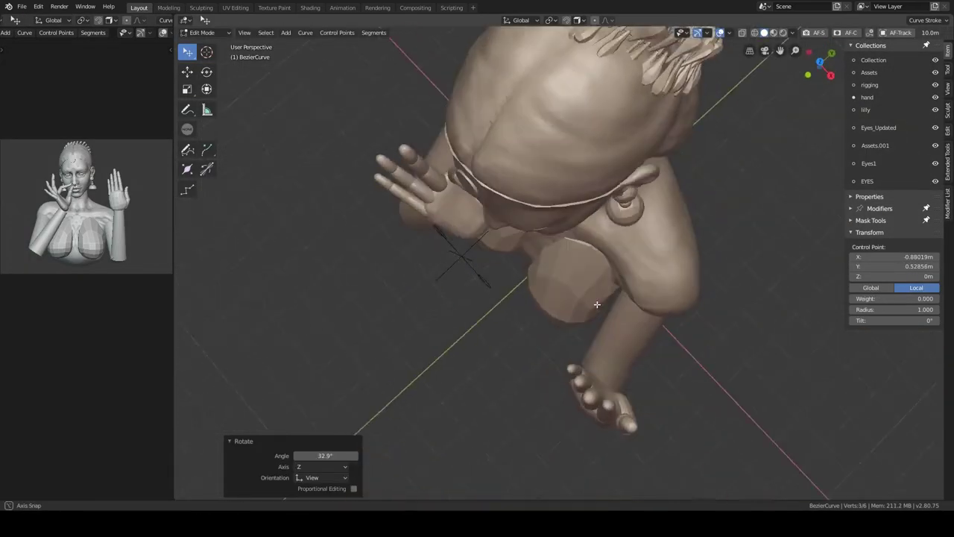
{"action": "key", "text": "KP_Divide"}
{"action": "key", "text": "KP_3"}
{"action": "key", "text": "r"}
{"action": "left_click", "coordinate": [640, 196]}
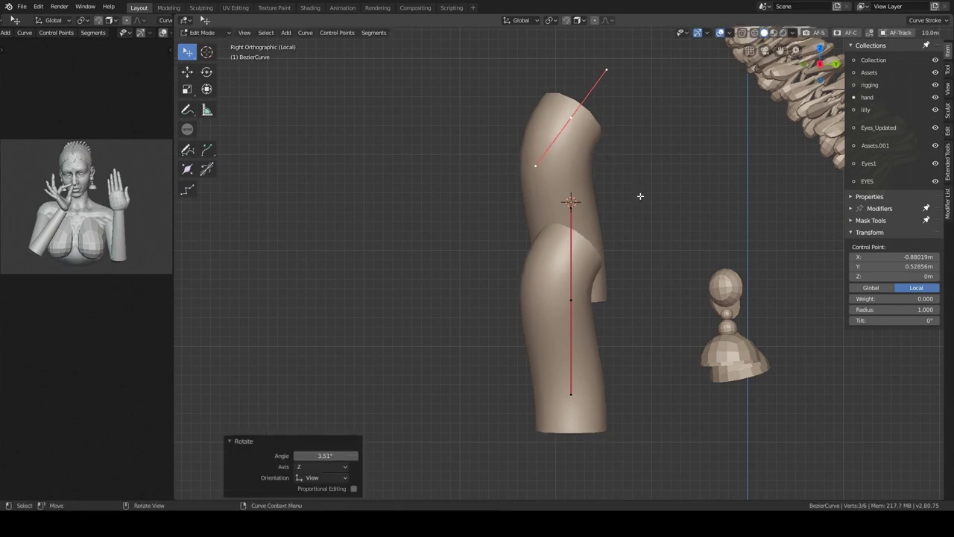
Step: Shift a control point back in depth and rotate its segment about 14°
{"action": "key", "text": "KP_1"}
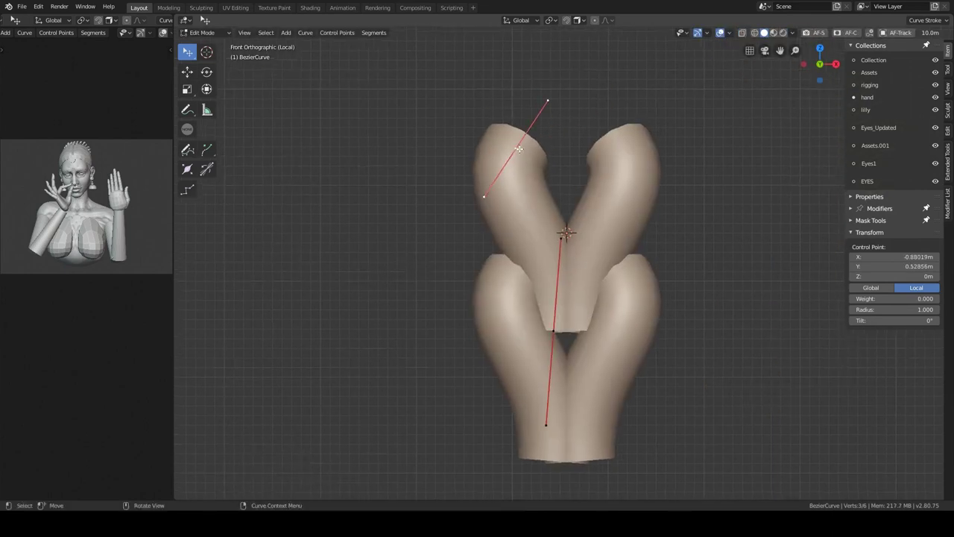
{"action": "middle_click_drag", "start_coordinate": [556, 273], "coordinate": [522, 223]}
{"action": "key", "text": "KP_7"}
{"action": "left_click_drag", "start_coordinate": [492, 272], "coordinate": [503, 256]}
{"action": "key", "text": "r"}
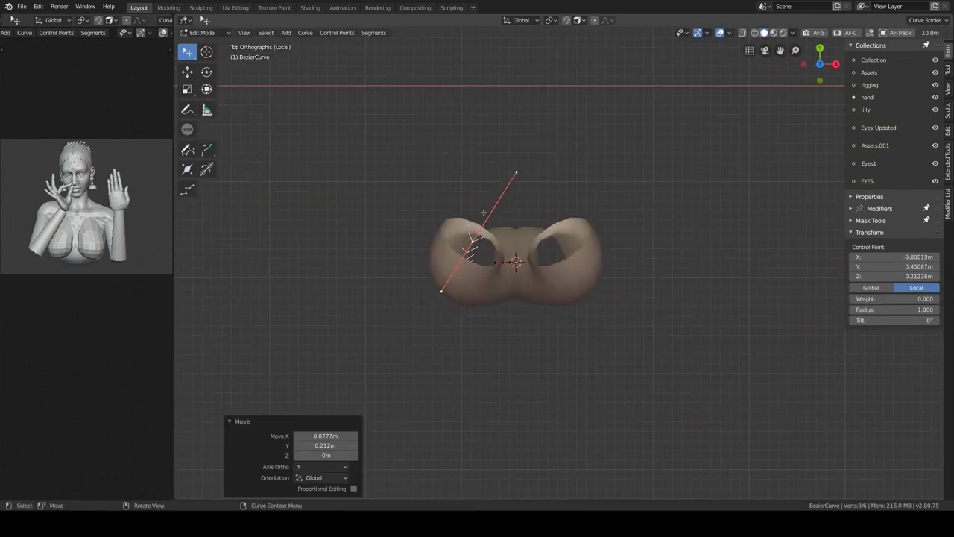
{"action": "left_click", "coordinate": [595, 198]}
Step: Adjust the Array relative offset to change spacing between the braid links
{"action": "key", "text": "KP_1"}
{"action": "key", "text": "alt+a"}
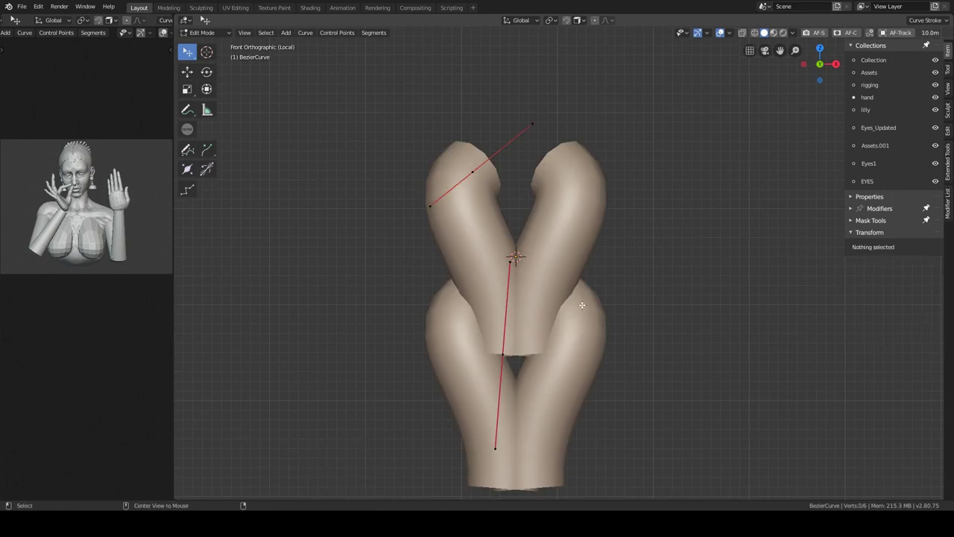
{"action": "key", "text": "alt+space"}
{"action": "left_click_drag", "start_coordinate": [680, 379], "coordinate": [684, 379]}
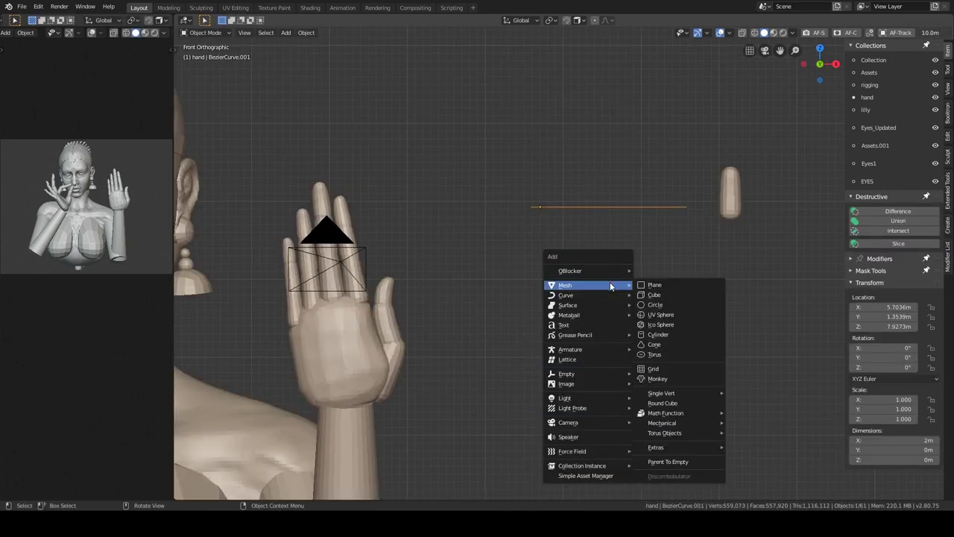
Step: Add a rounded cube, shrink it into a bead, and place a 0.810-size copy beside it
{"action": "left_click", "coordinate": [662, 402]}
{"action": "scroll", "coordinate": [635, 284], "scroll_direction": "up", "scroll_amount": 1}
{"action": "key", "text": "Tab"}
{"action": "key", "text": "s"}
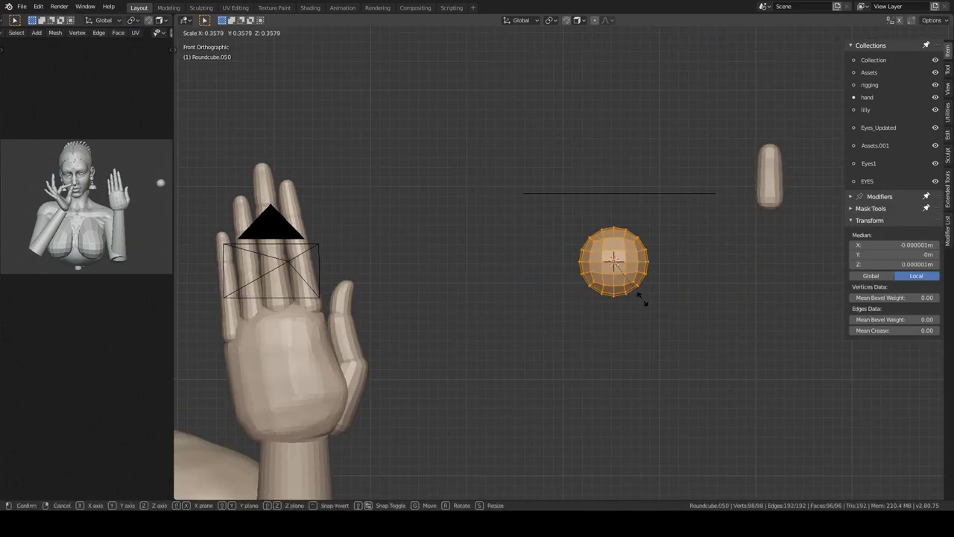
{"action": "left_click", "coordinate": [625, 273]}
{"action": "key", "text": "KP_Divide"}
{"action": "key", "text": "shift+d"}
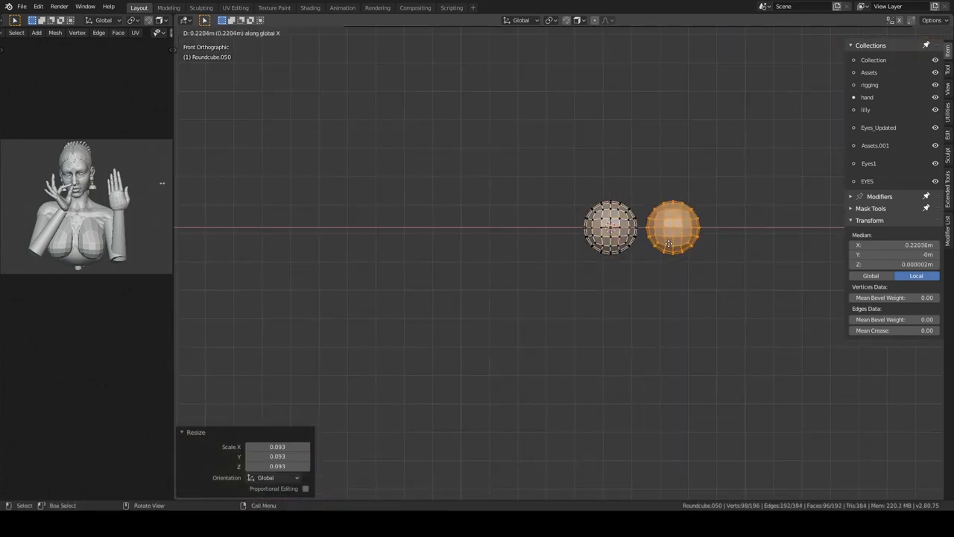
{"action": "left_click", "coordinate": [669, 244]}
{"action": "key", "text": "s"}
{"action": "left_click", "coordinate": [692, 260]}
{"action": "scroll", "coordinate": [608, 233], "scroll_direction": "up", "scroll_amount": 1}
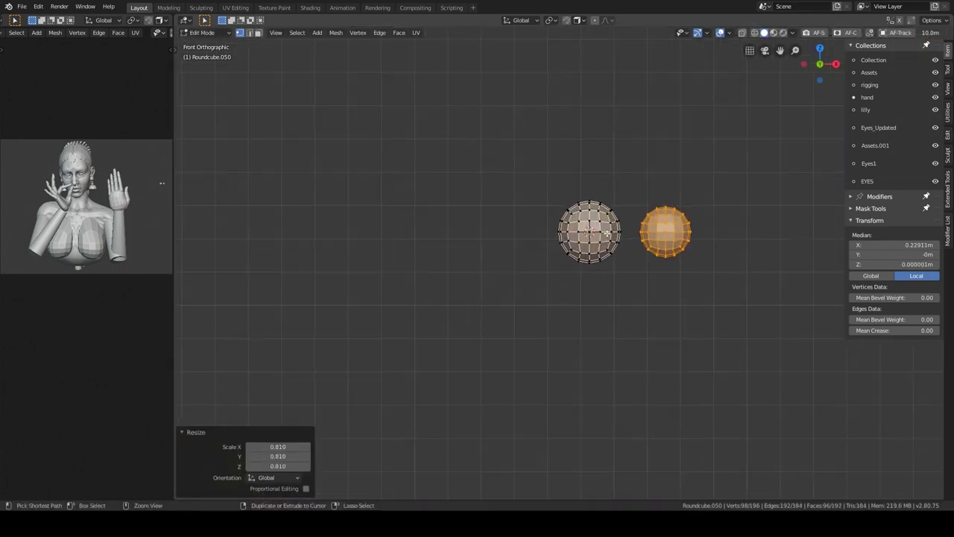
{"action": "left_click", "coordinate": [648, 271]}
Step: Duplicate another bead and position the left and right beads horizontally
{"action": "key", "text": "shift+d"}
{"action": "key", "text": "KP_Decimal"}
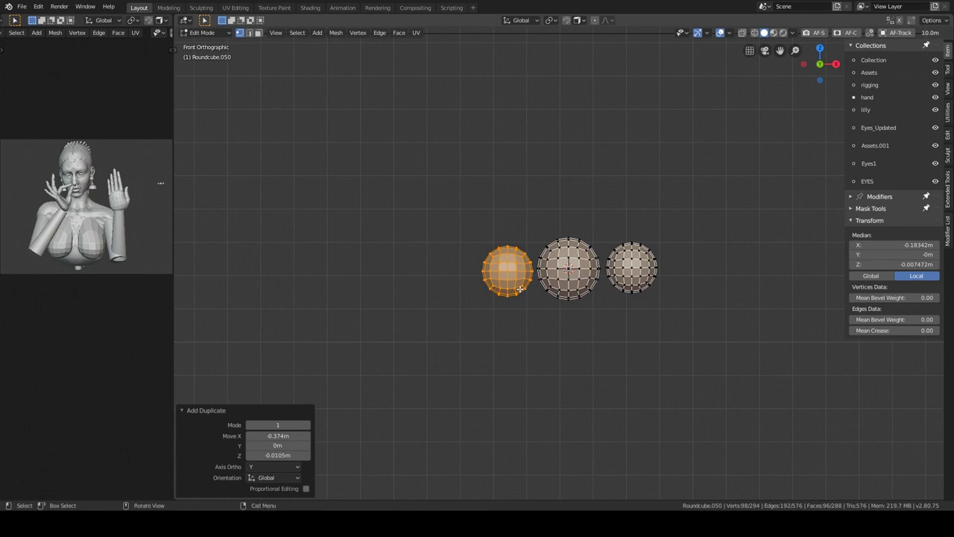
{"action": "key", "text": "g"}
{"action": "left_click", "coordinate": [495, 292]}
{"action": "key", "text": "l"}
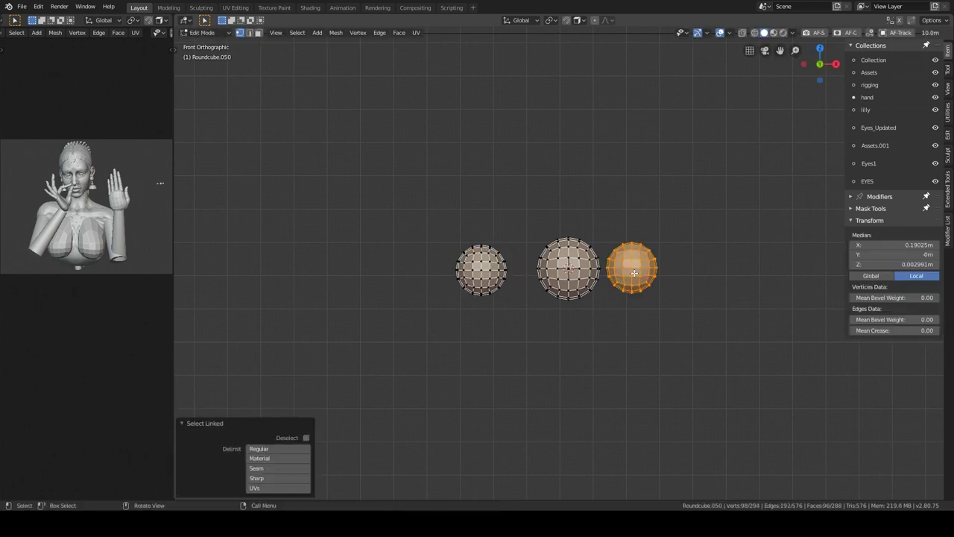
{"action": "key", "text": "g"}
{"action": "left_click", "coordinate": [589, 281]}
{"action": "key", "text": "alt+a"}
Step: Add a copy of the left bead at about 0.567 size beside it
{"action": "key", "text": "l"}
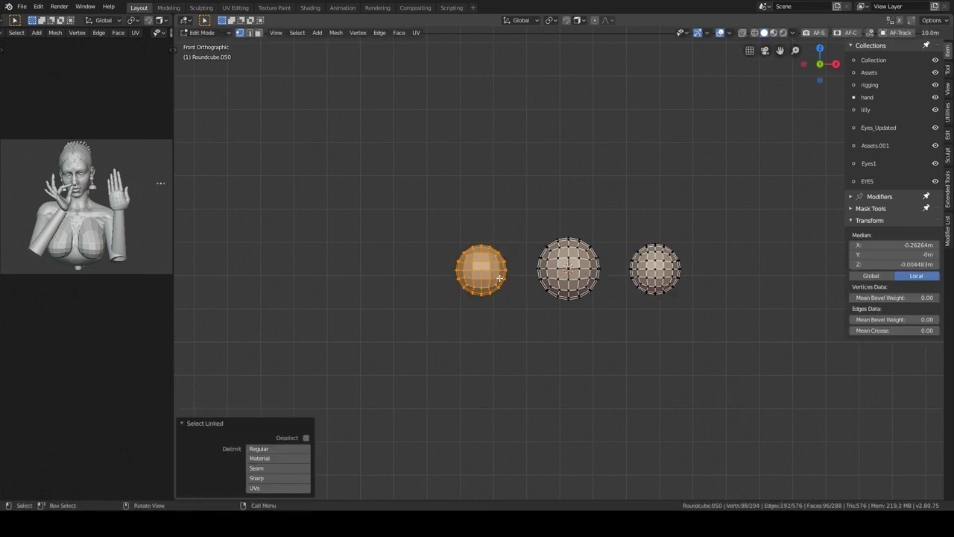
{"action": "key", "text": "shift+d"}
{"action": "left_click", "coordinate": [515, 241]}
{"action": "key", "text": "s"}
{"action": "left_click", "coordinate": [521, 246]}
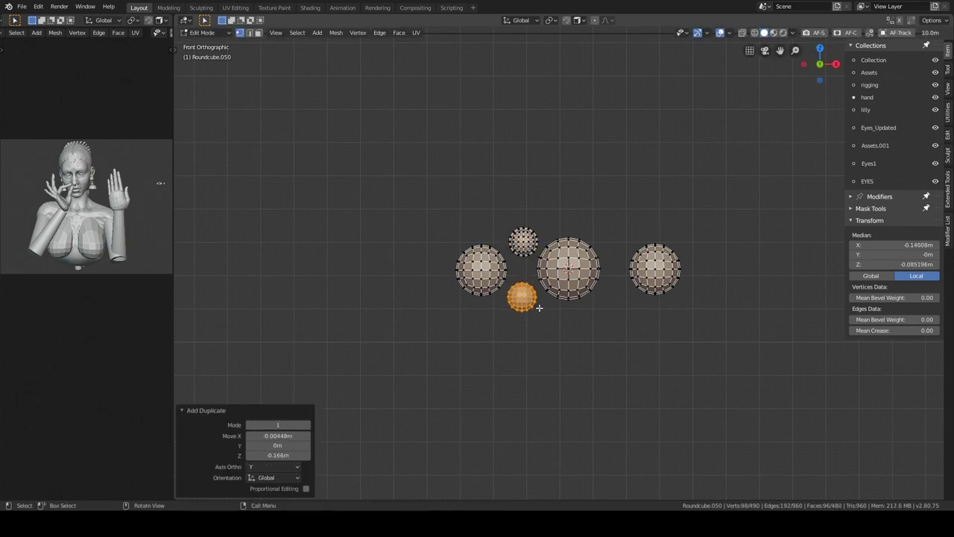
Step: Back in Object Mode, turn the curve 90° and apply its rotation
{"action": "key", "text": "ctrl+Tab"}
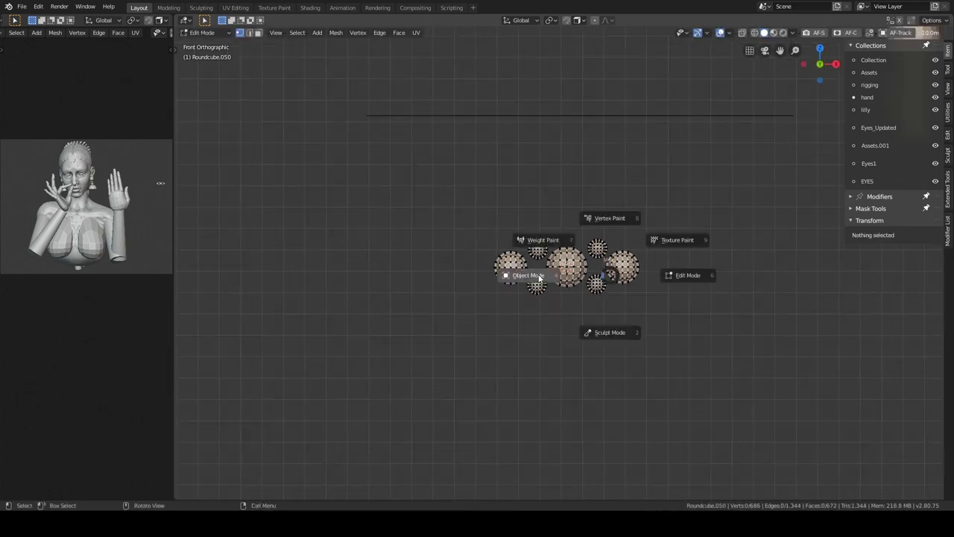
{"action": "left_click", "coordinate": [536, 262]}
{"action": "mouse_move", "coordinate": [536, 263]}
{"action": "middle_mouse_down"}
{"action": "mouse_move", "coordinate": [542, 246]}
{"action": "mouse_move", "coordinate": [562, 269]}
{"action": "middle_mouse_up"}
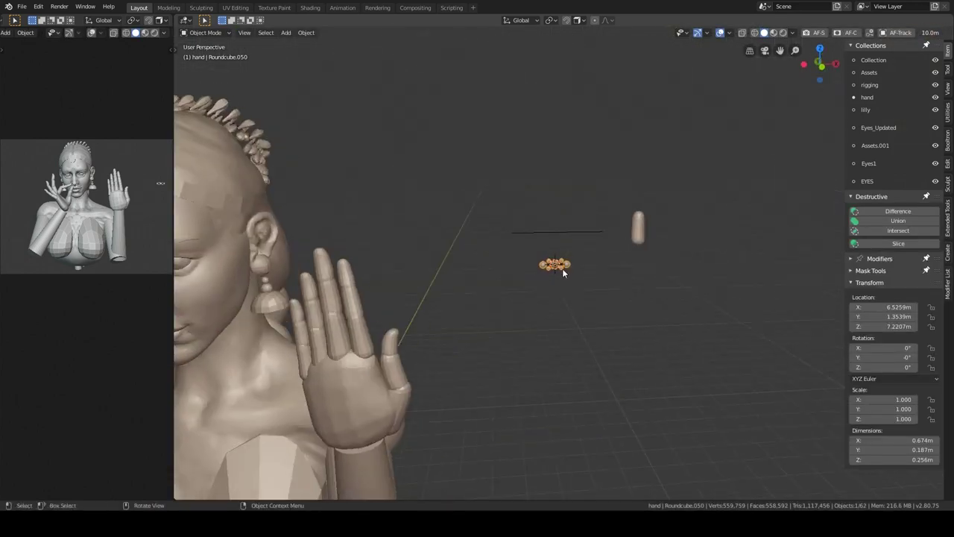
{"action": "key", "text": "KP_1"}
{"action": "left_click", "coordinate": [520, 351]}
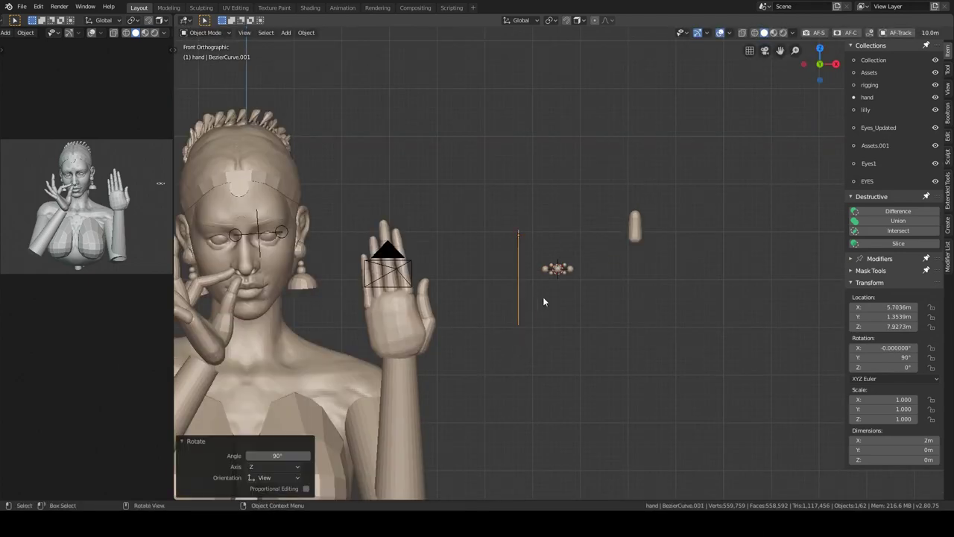
{"action": "scroll", "coordinate": [543, 297], "scroll_direction": "up", "scroll_amount": 1}
{"action": "key", "text": "ctrl+a"}
{"action": "left_click", "coordinate": [540, 315]}
{"action": "scroll", "coordinate": [581, 285], "scroll_direction": "up", "scroll_amount": 1}
Step: Give the bead cluster Array and Curve modifiers following BezierCurve.001
{"action": "left_click", "coordinate": [620, 271]}
{"action": "key", "text": "alt+space"}
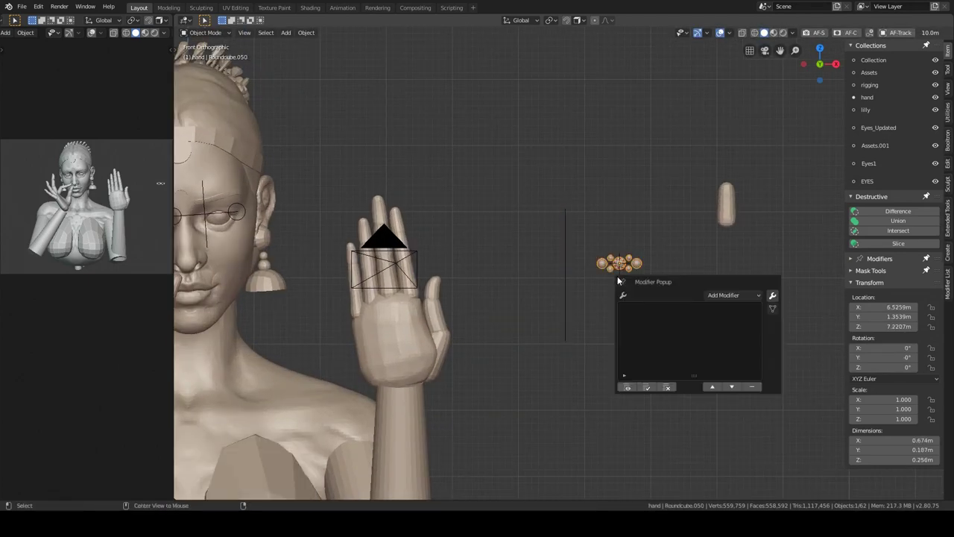
{"action": "left_click", "coordinate": [729, 296]}
{"action": "left_click", "coordinate": [555, 335]}
{"action": "left_click", "coordinate": [817, 130]}
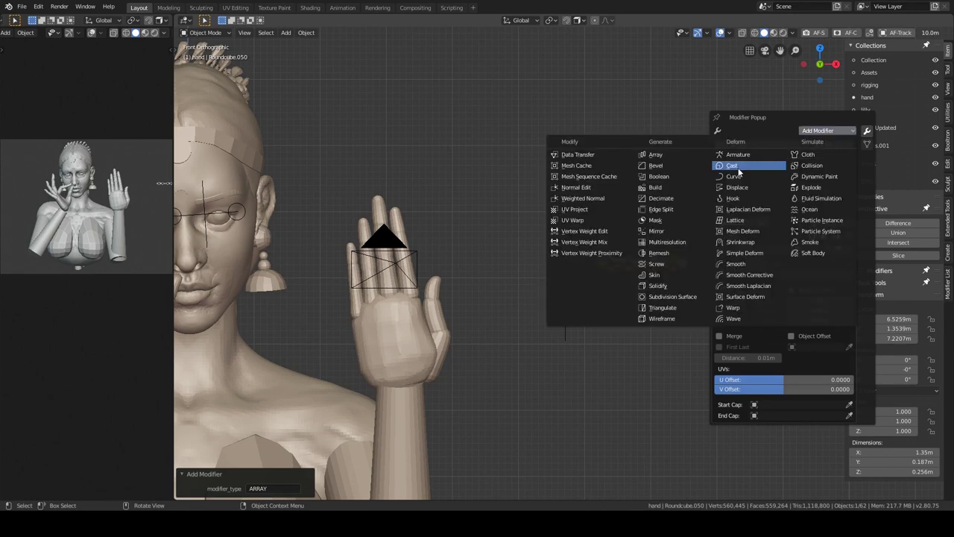
{"action": "left_click", "coordinate": [738, 165]}
{"action": "left_click", "coordinate": [748, 275]}
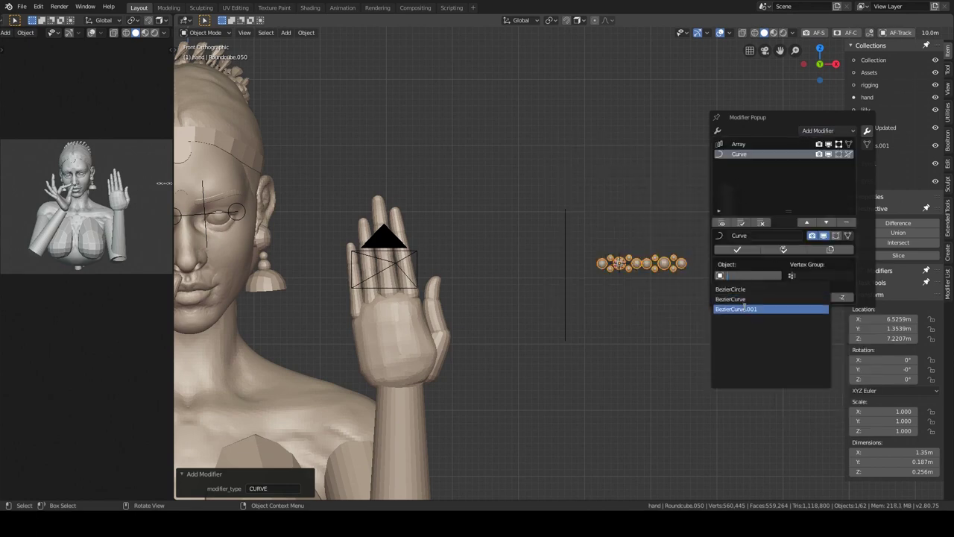
{"action": "left_click", "coordinate": [744, 308]}
Step: Orbit and switch between front and right views to inspect the bent bead chain
{"action": "mouse_move", "coordinate": [522, 313]}
{"action": "middle_mouse_down"}
{"action": "mouse_move", "coordinate": [470, 305]}
{"action": "mouse_move", "coordinate": [479, 276]}
{"action": "middle_mouse_up"}
{"action": "key", "text": "KP_1"}
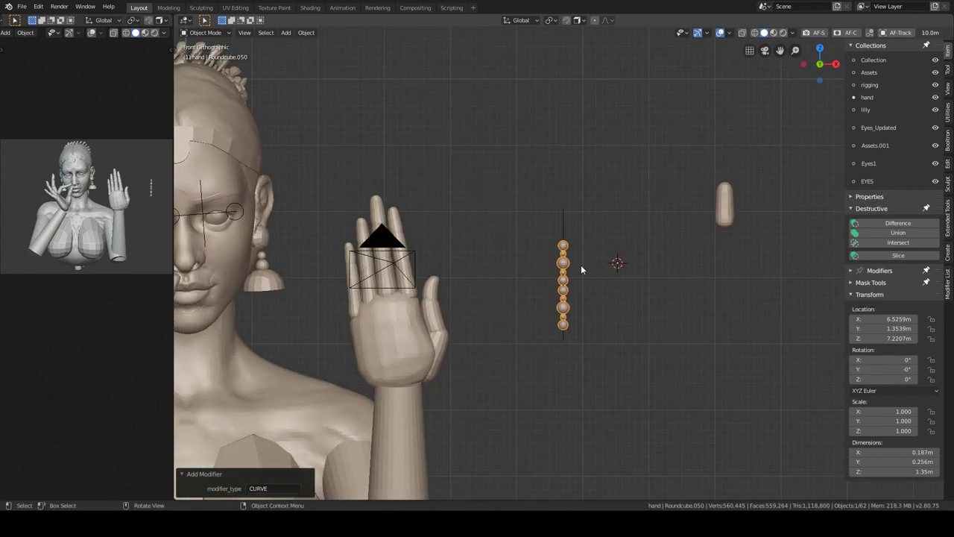
{"action": "key", "text": "KP_3"}
{"action": "scroll", "coordinate": [619, 289], "scroll_direction": "up", "scroll_amount": 2}
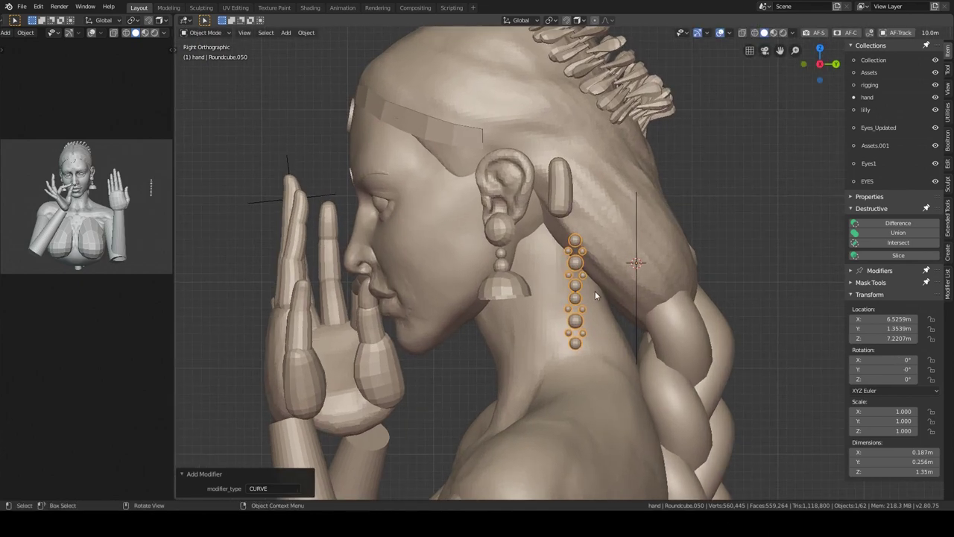
{"action": "mouse_move", "coordinate": [586, 274]}
{"action": "middle_mouse_down"}
{"action": "mouse_move", "coordinate": [632, 264]}
{"action": "mouse_move", "coordinate": [666, 146]}
{"action": "middle_mouse_up"}
{"action": "key", "text": "KP_1"}
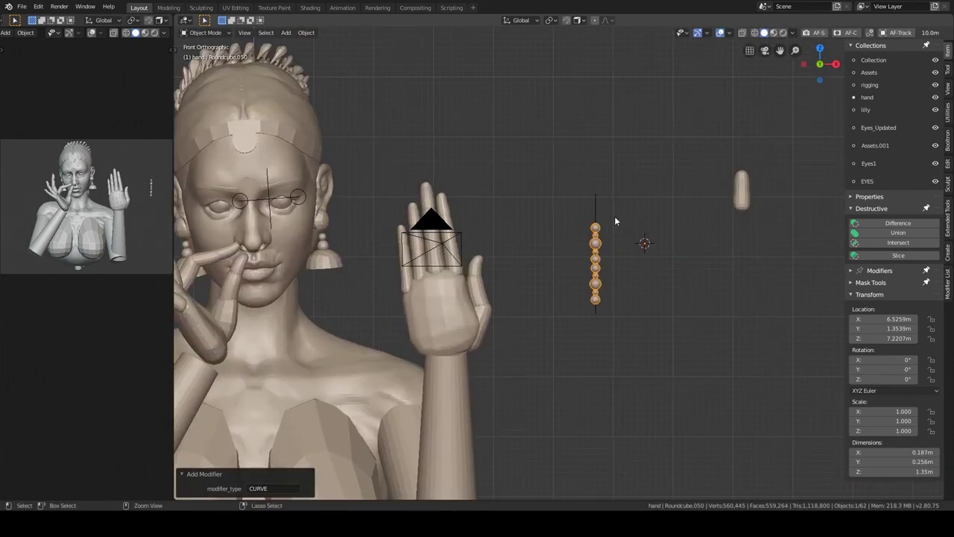
Step: Select the curve and bead chain, then try and undo rotating the chain
{"action": "left_click", "coordinate": [613, 220]}
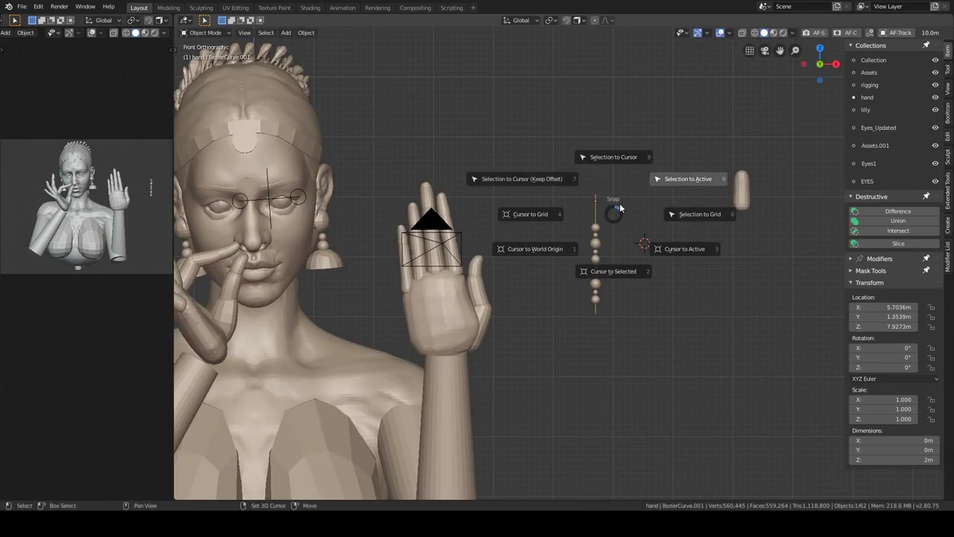
{"action": "left_click", "coordinate": [666, 249]}
{"action": "scroll", "coordinate": [609, 235], "scroll_direction": "up", "scroll_amount": 3}
{"action": "left_click", "coordinate": [603, 234]}
{"action": "key", "text": "r"}
{"action": "left_click", "coordinate": [570, 218]}
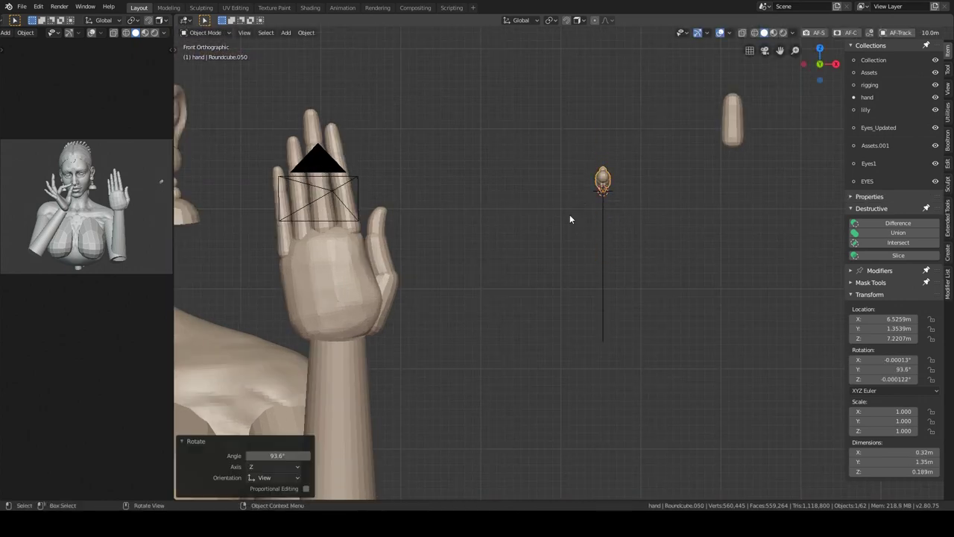
{"action": "key", "text": "ctrl+z"}
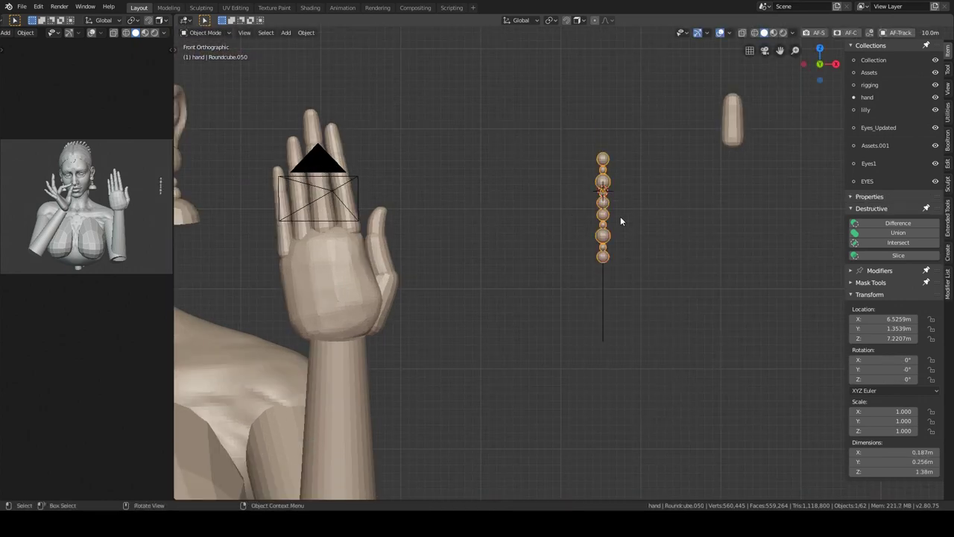
Step: Change the Curve modifier's deform axis, checking the chain from the right side
{"action": "key", "text": "alt+space"}
{"action": "key", "text": "Escape"}
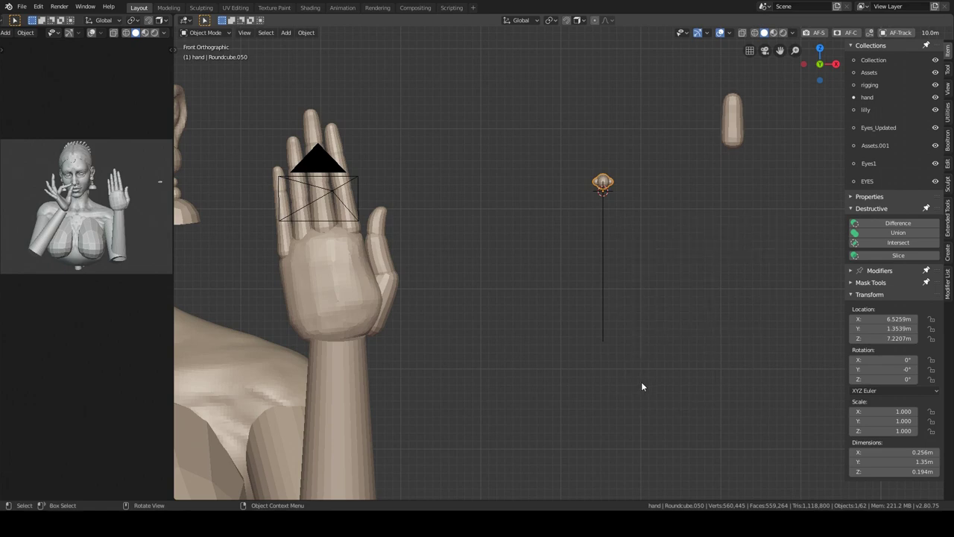
{"action": "key", "text": "KP_3"}
{"action": "scroll", "coordinate": [628, 268], "scroll_direction": "up", "scroll_amount": 2}
{"action": "scroll", "coordinate": [579, 222], "scroll_direction": "up", "scroll_amount": 2}
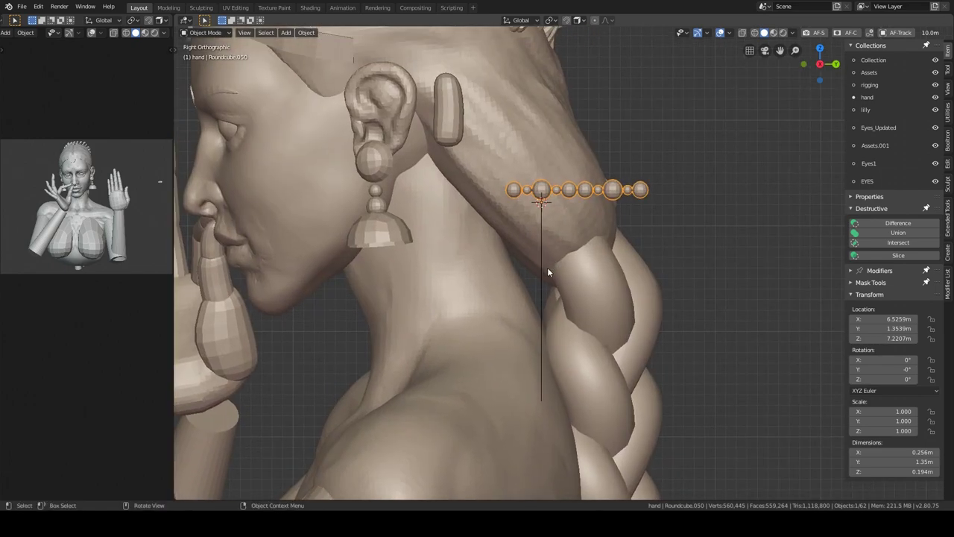
{"action": "key", "text": "alt+space"}
{"action": "left_click", "coordinate": [588, 431]}
{"action": "key", "text": "KP_1"}
{"action": "scroll", "coordinate": [465, 301], "scroll_direction": "down", "scroll_amount": 4}
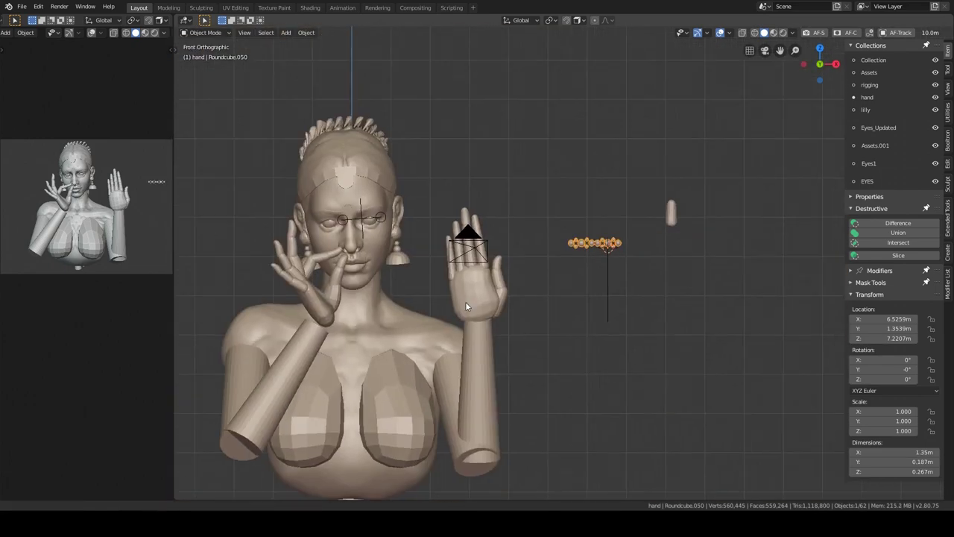
{"action": "scroll", "coordinate": [465, 305], "scroll_direction": "up", "scroll_amount": 4}
Step: Set the Array relative Z offset to 1 and raise the bead count to 11
{"action": "key", "text": "alt+space"}
{"action": "left_click", "coordinate": [561, 246]}
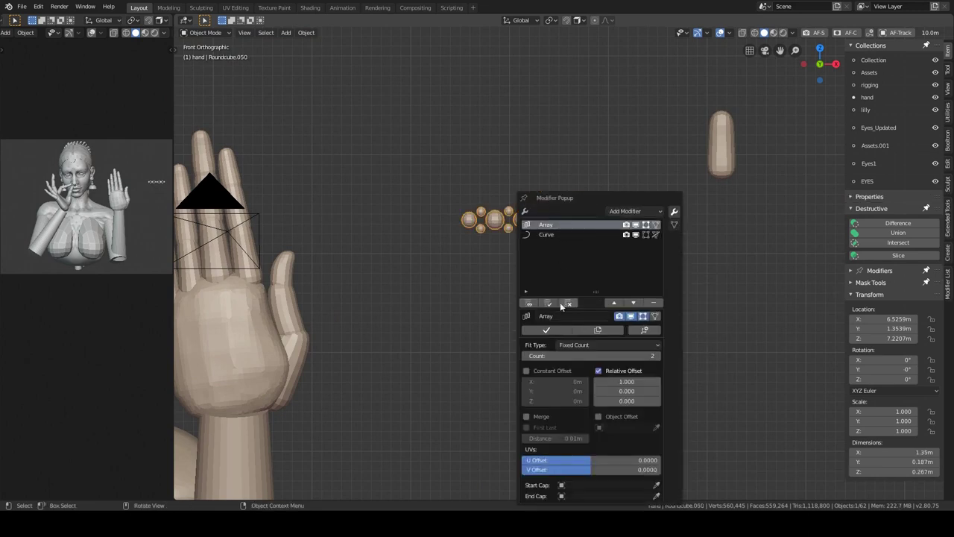
{"action": "type", "text": "1"}
{"action": "key", "text": "Return"}
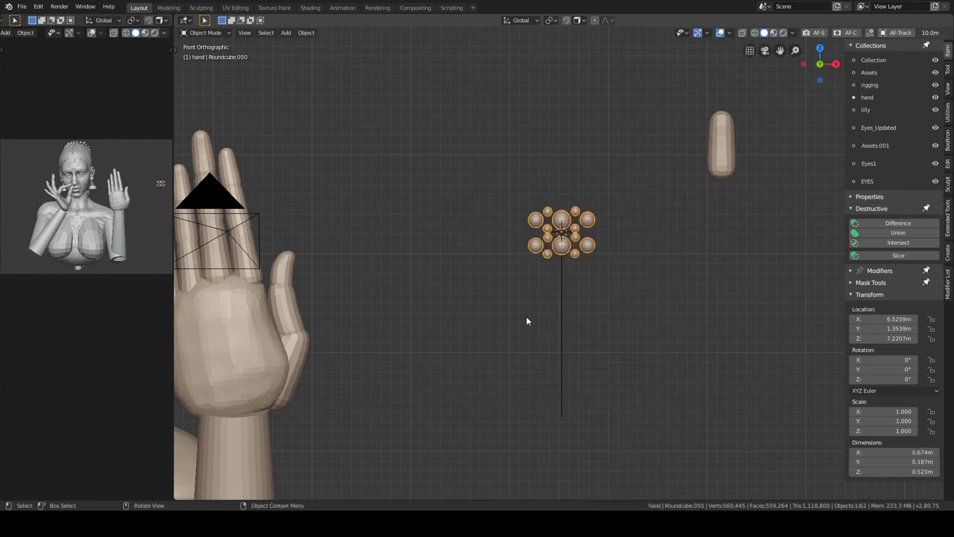
{"action": "key", "text": "alt+space"}
Step: Reselect the beads and set the Array Fit Type to Fit Curve
{"action": "key", "text": "alt+space"}
{"action": "left_click_drag", "start_coordinate": [697, 267], "coordinate": [720, 266]}
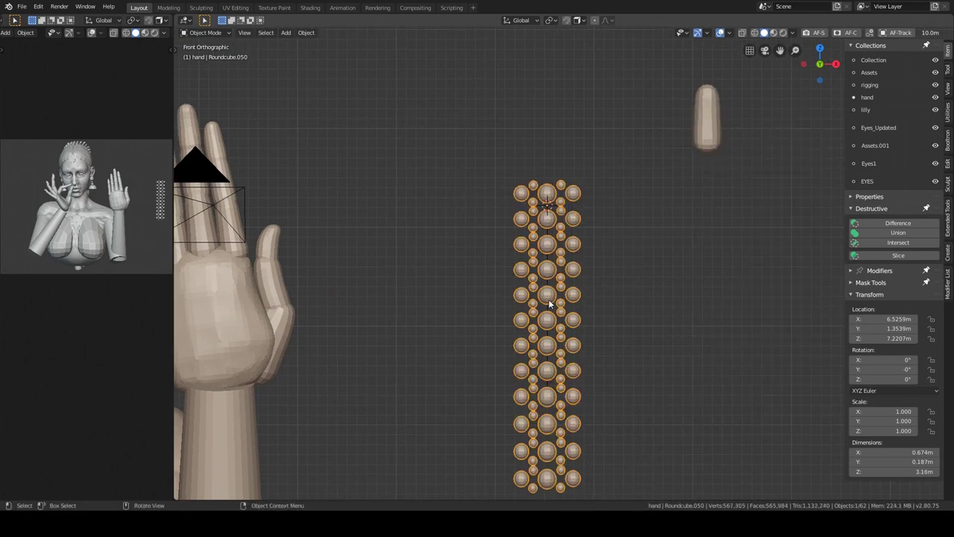
{"action": "key", "text": "ctrl+z"}
{"action": "left_click", "coordinate": [535, 340]}
{"action": "scroll", "coordinate": [541, 316], "scroll_direction": "down", "scroll_amount": 3}
{"action": "left_click", "coordinate": [572, 236]}
{"action": "key", "text": "alt+space"}
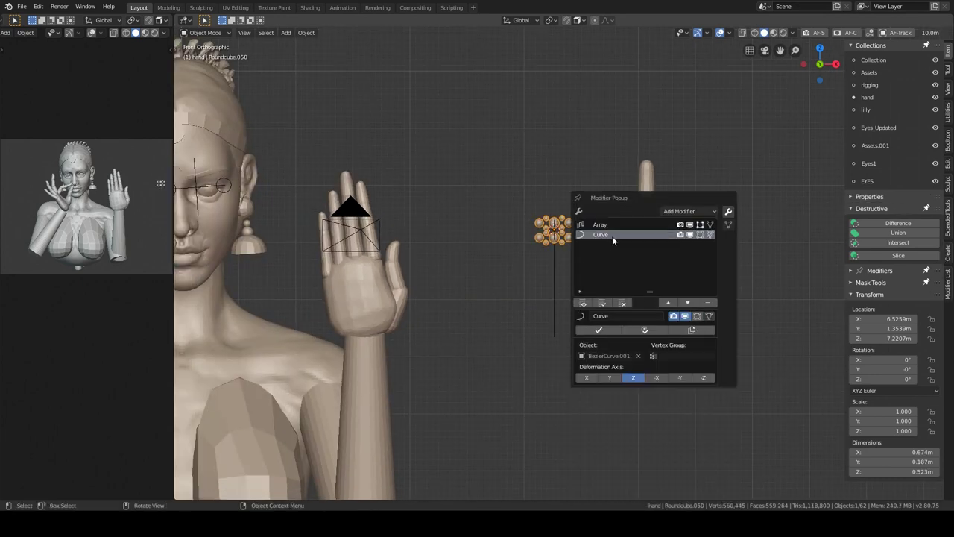
{"action": "left_click", "coordinate": [600, 236]}
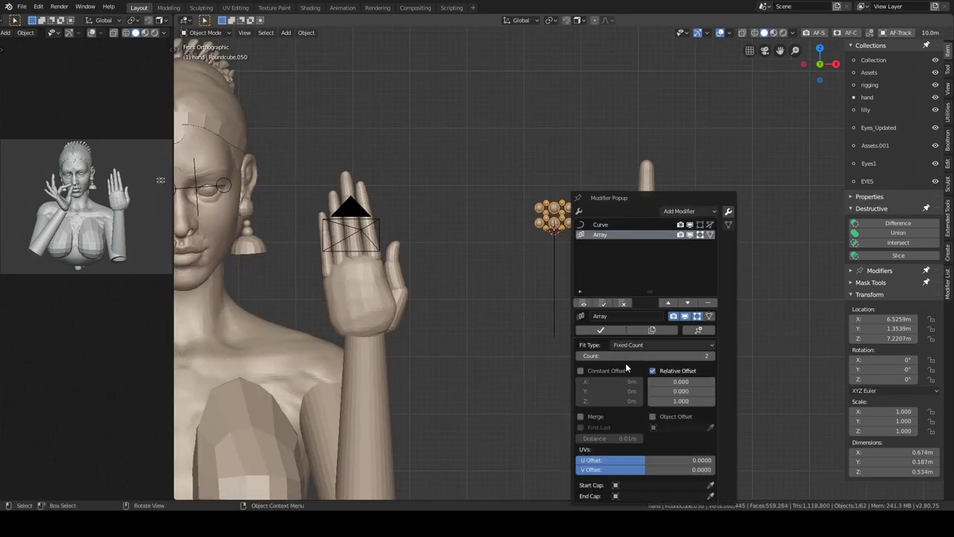
{"action": "left_click", "coordinate": [622, 226]}
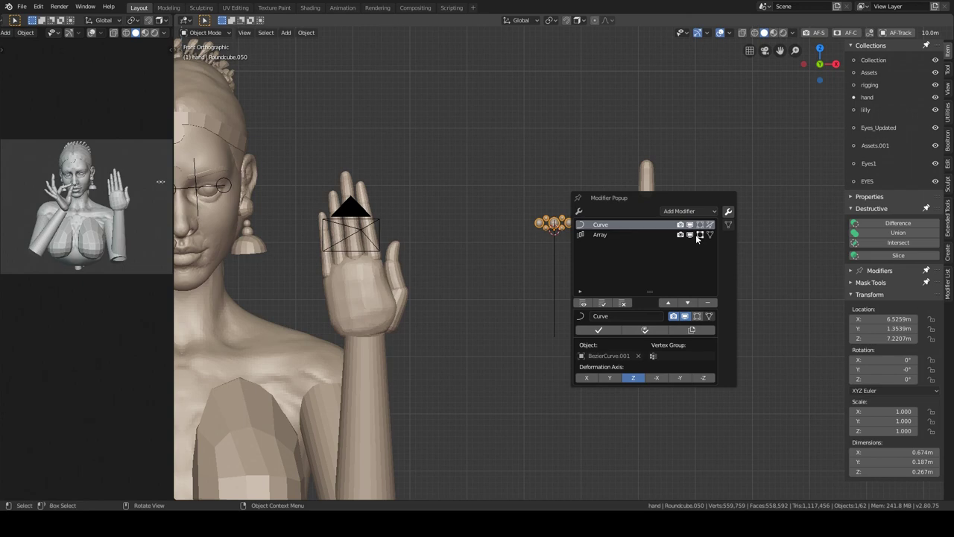
{"action": "left_click", "coordinate": [685, 307]}
{"action": "left_click", "coordinate": [632, 390]}
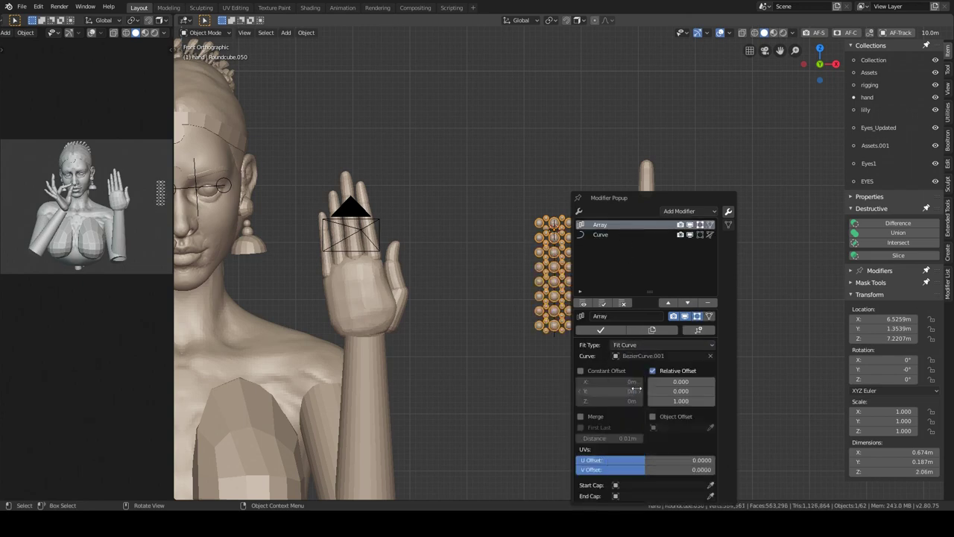
Step: Finish tilting the bead chain curve points, exit edit mode and delete the chain object
{"action": "key", "text": "a"}
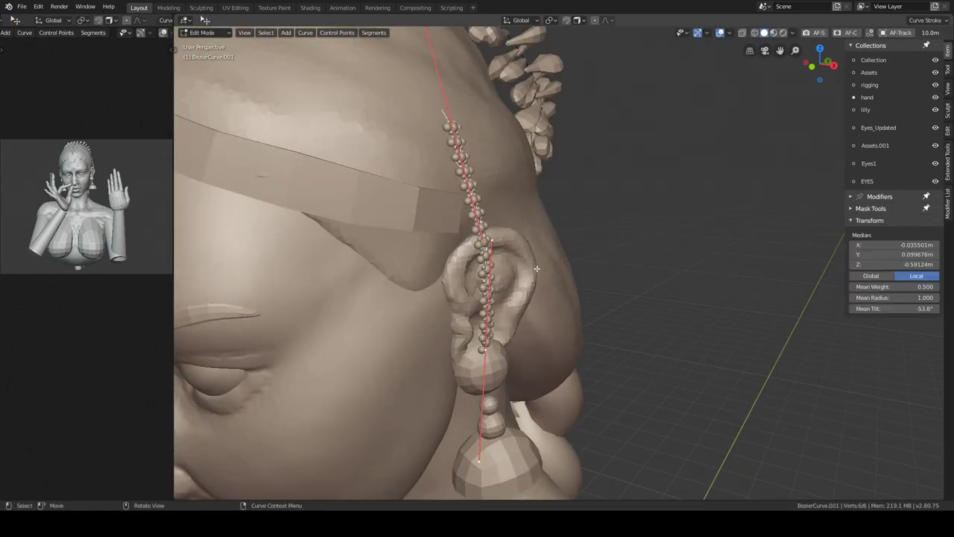
{"action": "left_click", "coordinate": [498, 288]}
{"action": "mouse_move", "coordinate": [498, 288]}
{"action": "middle_mouse_down"}
{"action": "mouse_move", "coordinate": [532, 249]}
{"action": "mouse_move", "coordinate": [446, 234]}
{"action": "middle_mouse_up"}
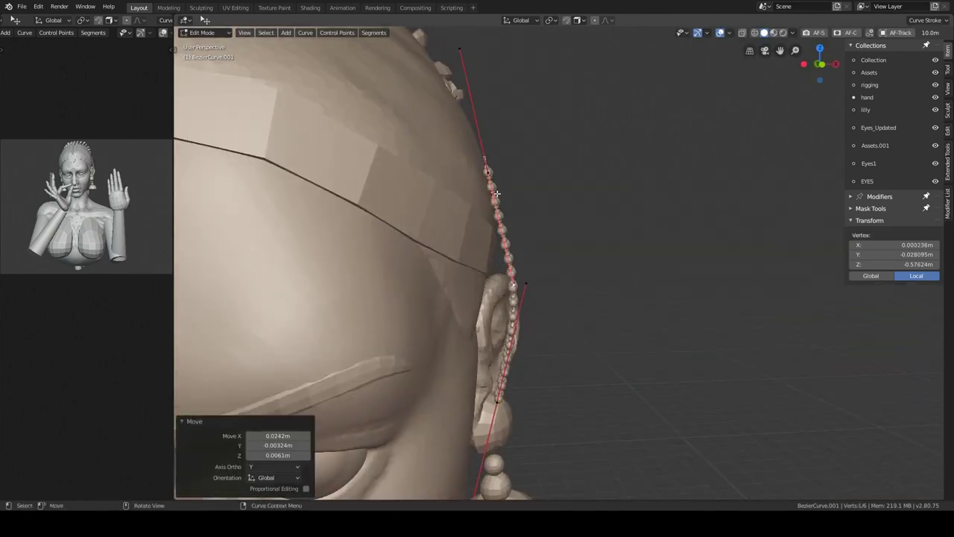
{"action": "key", "text": "Tab"}
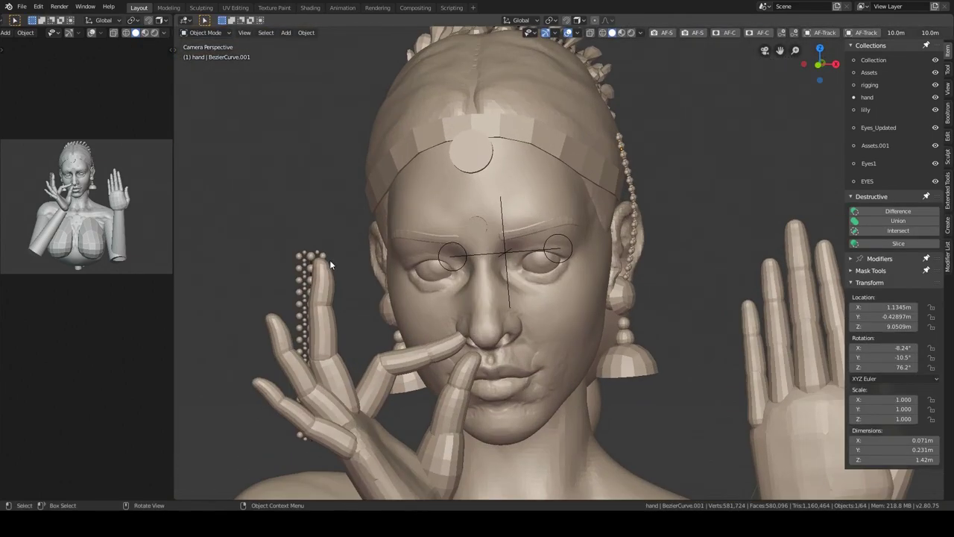
{"action": "key", "text": "Delete"}
Step: Frame the head in the camera view, select it and switch to Sculpt Mode
{"action": "mouse_move", "coordinate": [469, 201]}
{"action": "middle_mouse_down"}
{"action": "mouse_move", "coordinate": [481, 144]}
{"action": "mouse_move", "coordinate": [486, 210]}
{"action": "middle_mouse_up"}
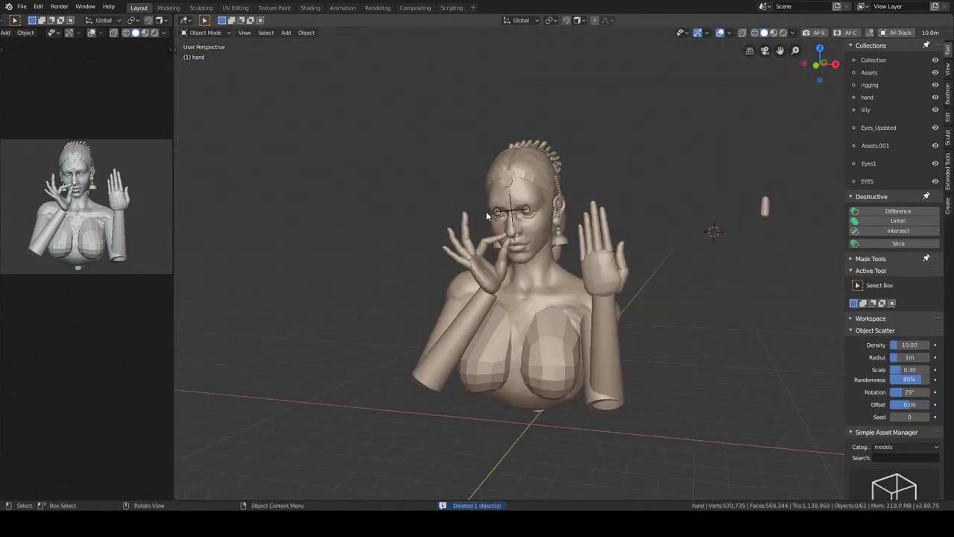
{"action": "key", "text": "KP_0"}
{"action": "middle_click_drag", "start_coordinate": [586, 305], "coordinate": [564, 216], "text": "shift"}
{"action": "left_click", "coordinate": [559, 238]}
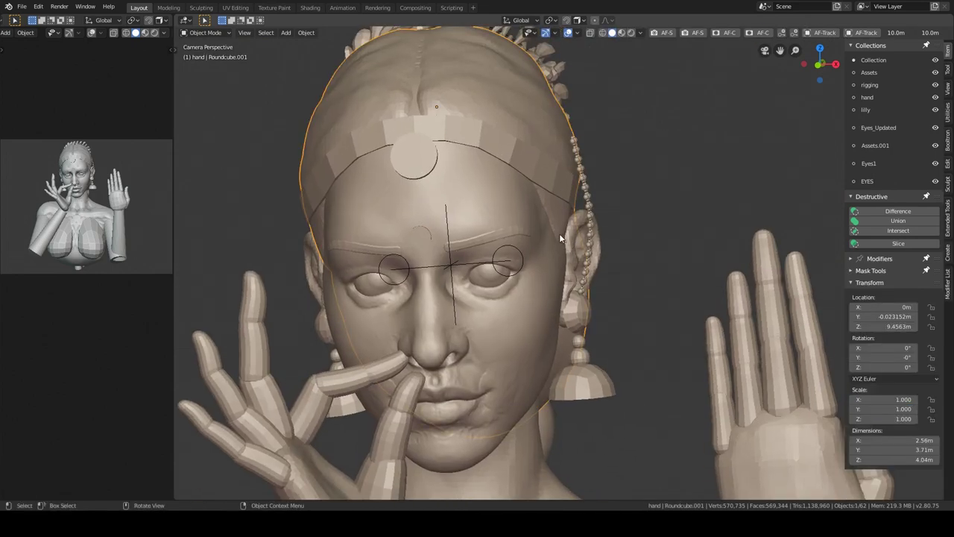
{"action": "key", "text": "ctrl+Tab"}
Step: Open quick favourites, reframe the camera view and select the torso Roundcube
{"action": "scroll", "coordinate": [556, 243], "scroll_direction": "down", "scroll_amount": 3}
{"action": "scroll", "coordinate": [567, 224], "scroll_direction": "down", "scroll_amount": 2}
{"action": "mouse_move", "coordinate": [585, 200]}
{"action": "middle_mouse_down"}
{"action": "mouse_move", "coordinate": [629, 195]}
{"action": "mouse_move", "coordinate": [611, 203]}
{"action": "middle_mouse_up"}
{"action": "key", "text": "q"}
{"action": "middle_click_drag", "start_coordinate": [588, 284], "coordinate": [636, 321], "text": "ctrl"}
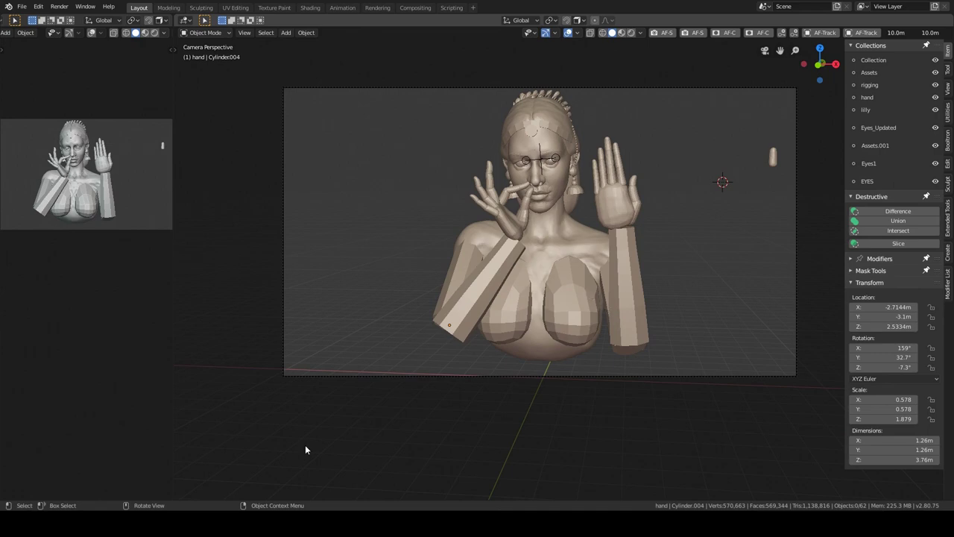
{"action": "scroll", "coordinate": [530, 304], "scroll_direction": "up", "scroll_amount": 3}
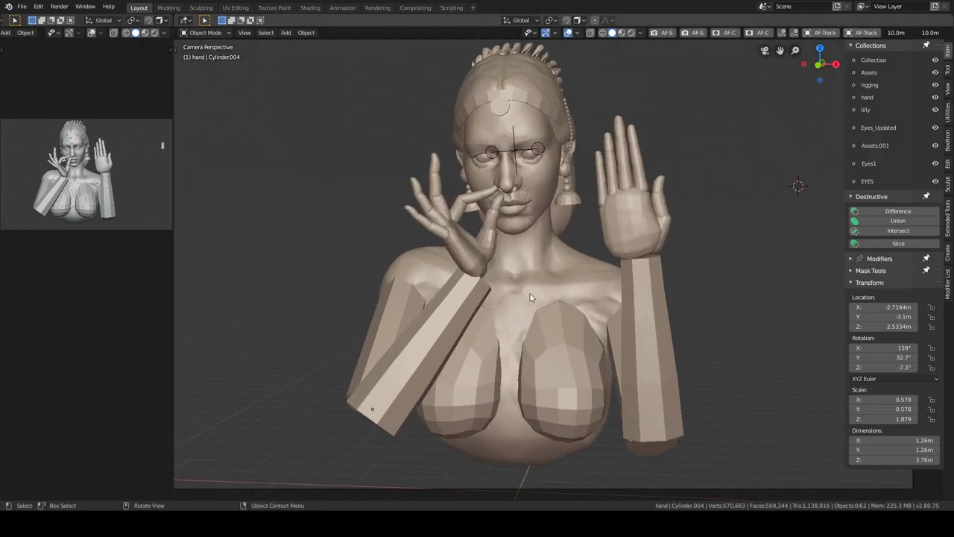
{"action": "left_click", "coordinate": [565, 360], "text": "shift"}
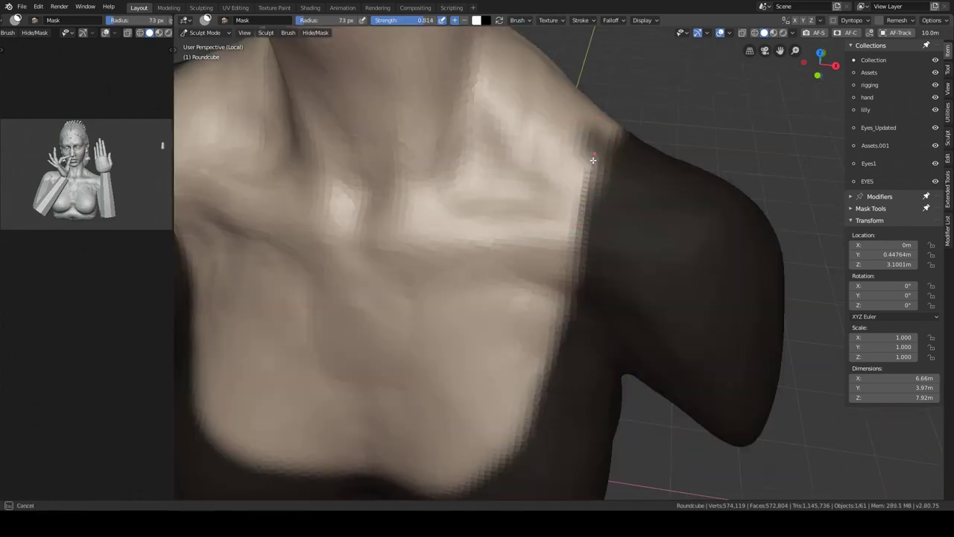
Step: Save the chest-and-shoulder mask as a vertex group via Mask Tools, then return to Object Mode
{"action": "middle_click_drag", "start_coordinate": [562, 209], "coordinate": [618, 234]}
{"action": "scroll", "coordinate": [596, 261], "scroll_direction": "down", "scroll_amount": 2}
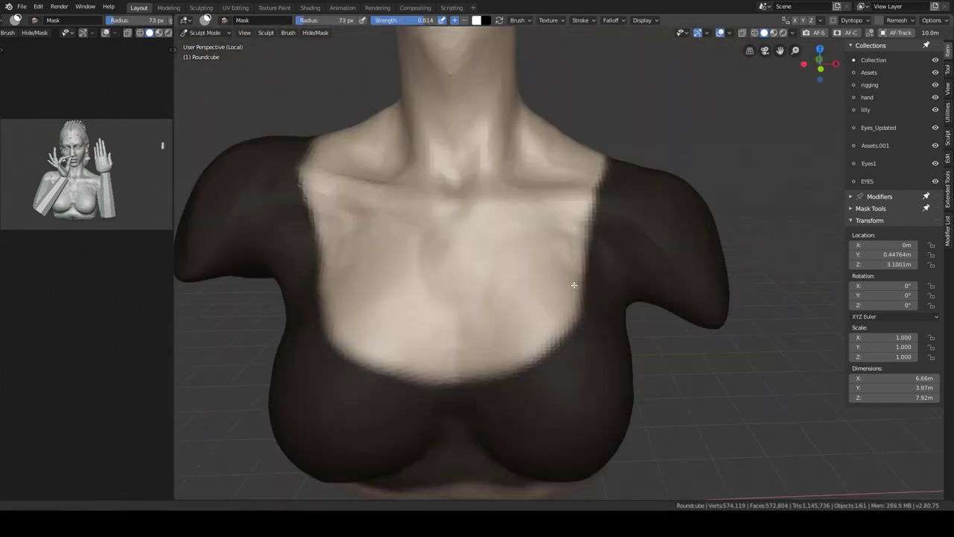
{"action": "middle_click_drag", "start_coordinate": [575, 283], "coordinate": [444, 299]}
{"action": "middle_click_drag", "start_coordinate": [534, 333], "coordinate": [477, 399]}
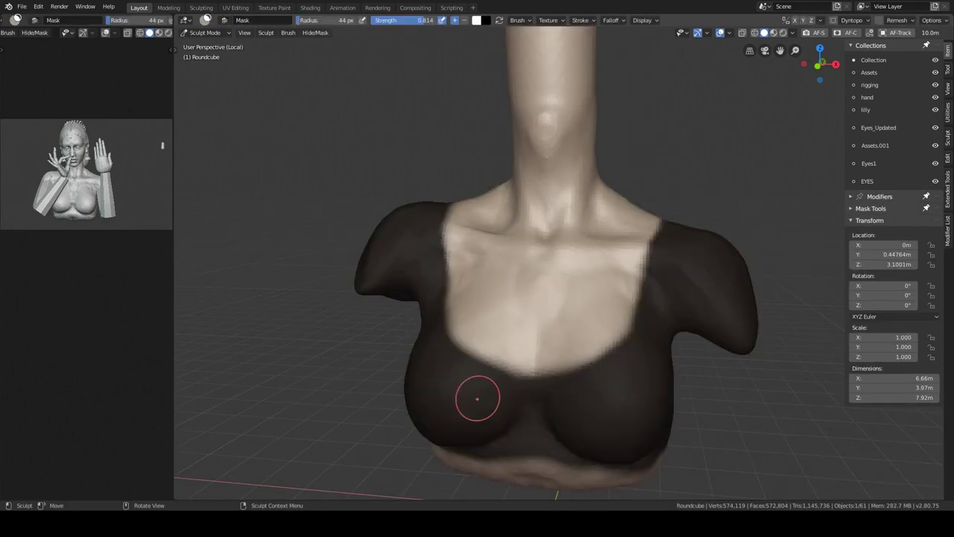
{"action": "left_click", "coordinate": [948, 139]}
{"action": "left_click", "coordinate": [894, 208]}
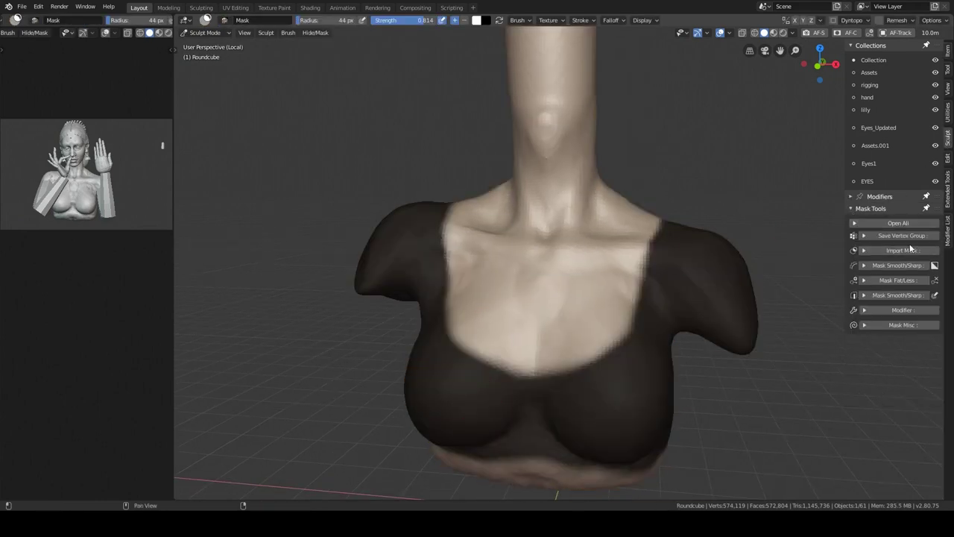
{"action": "left_click", "coordinate": [902, 236]}
{"action": "key", "text": "ctrl+Tab"}
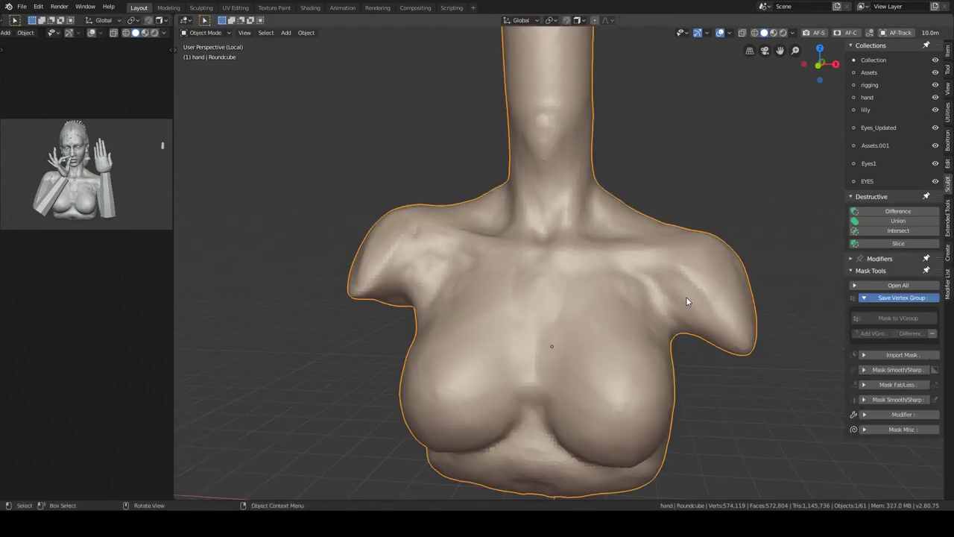
Step: In Modeling, duplicate the torso in place and add a Solidify modifier with offset 1
{"action": "key", "text": "ctrl+Page_Down"}
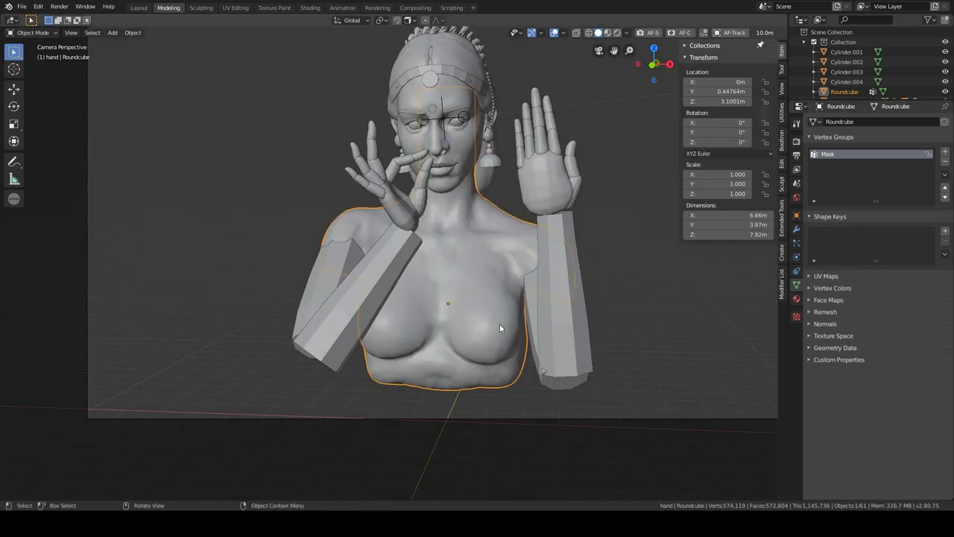
{"action": "key", "text": "shift+d"}
{"action": "key", "text": "Escape"}
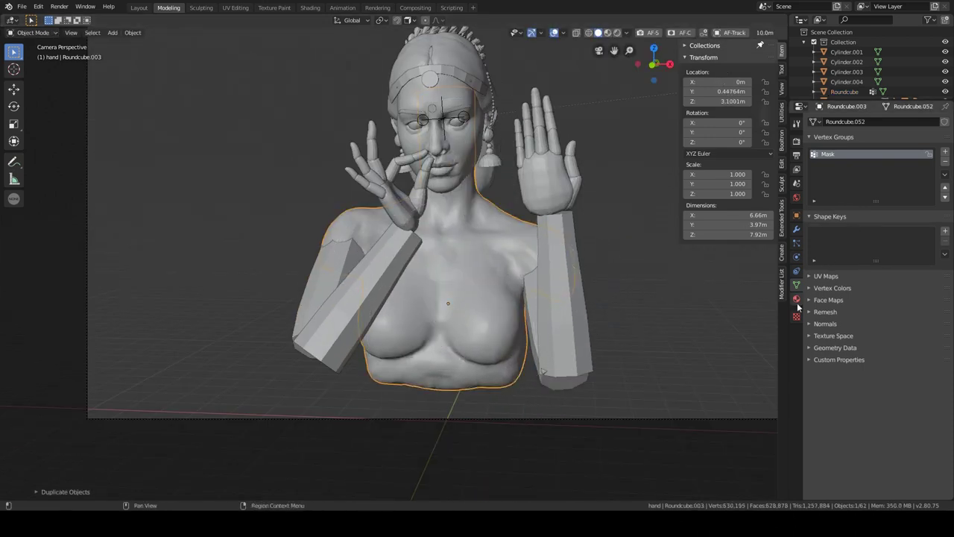
{"action": "left_click", "coordinate": [796, 257]}
{"action": "left_click", "coordinate": [796, 229]}
{"action": "left_click", "coordinate": [917, 125]}
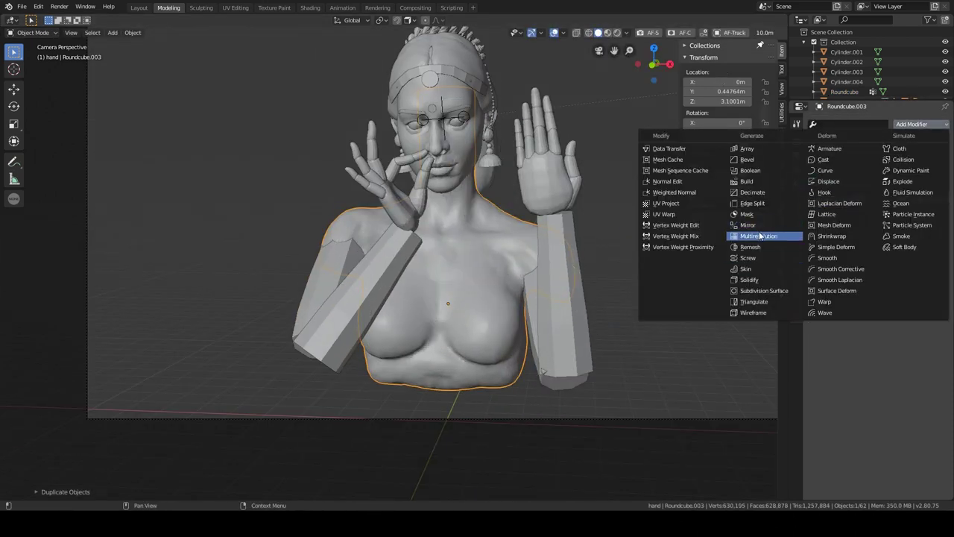
{"action": "left_click", "coordinate": [754, 282]}
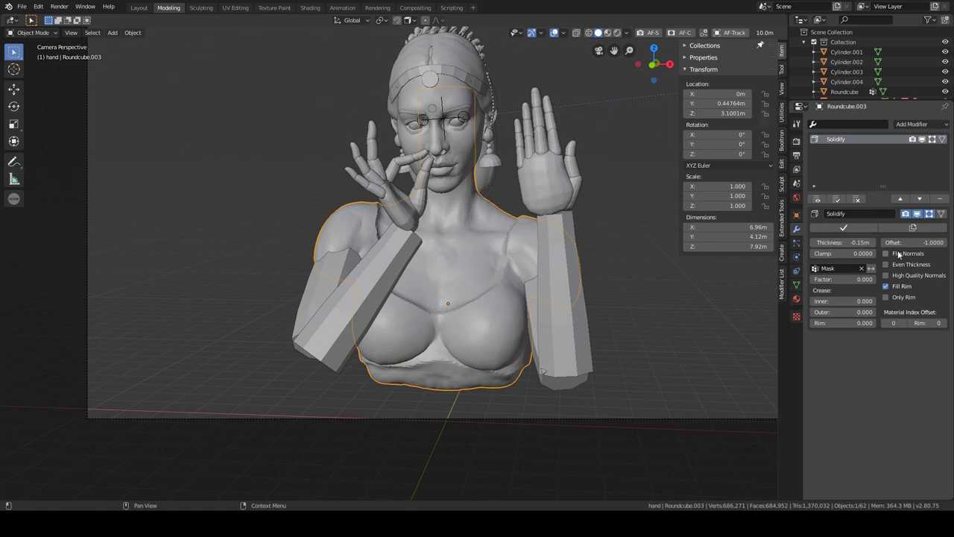
{"action": "type", "text": "1"}
{"action": "key", "text": "Return"}
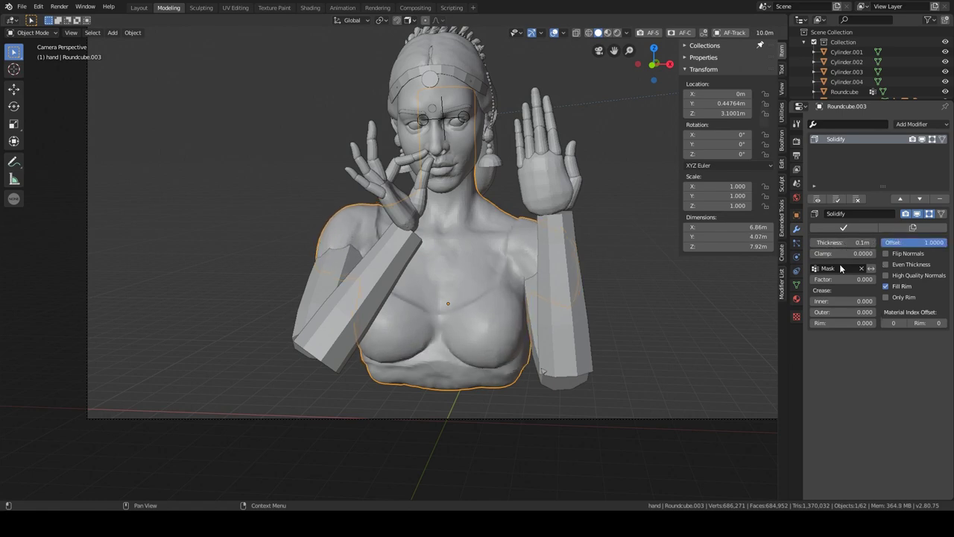
Step: Make the duplicated torso active and add a Mask modifier to it
{"action": "middle_click_drag", "start_coordinate": [481, 232], "coordinate": [526, 326]}
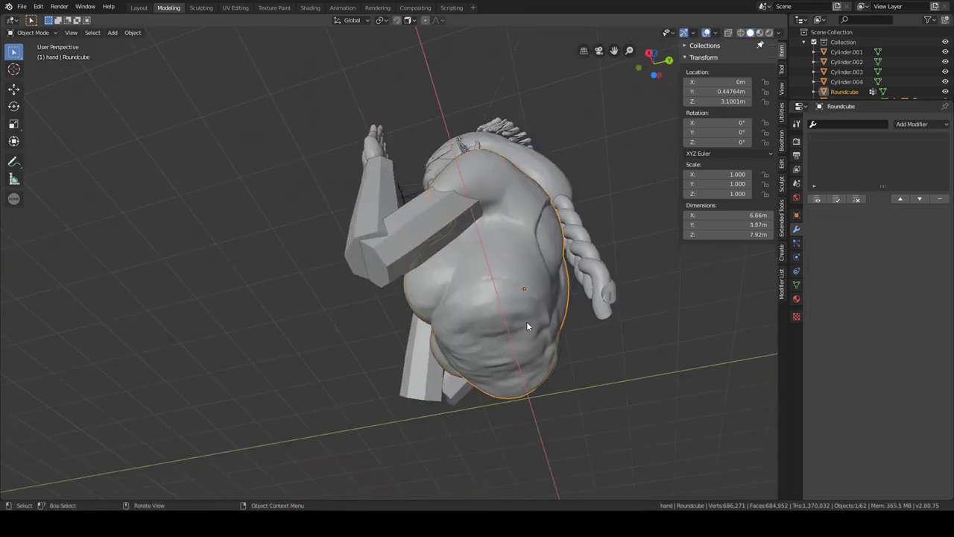
{"action": "left_click", "coordinate": [527, 325], "text": "alt"}
{"action": "left_click", "coordinate": [524, 325]}
{"action": "left_click", "coordinate": [933, 125]}
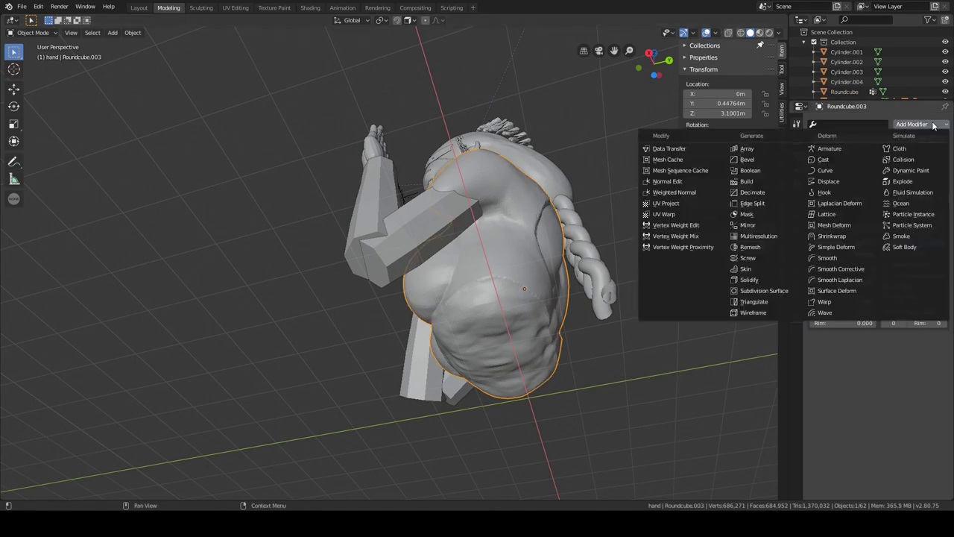
{"action": "left_click", "coordinate": [746, 214]}
Step: Toggle local view on the shell, then select and start moving a single vertex
{"action": "mouse_move", "coordinate": [530, 240]}
{"action": "middle_mouse_down"}
{"action": "mouse_move", "coordinate": [504, 290]}
{"action": "mouse_move", "coordinate": [508, 181]}
{"action": "middle_mouse_up"}
{"action": "key", "text": "slash"}
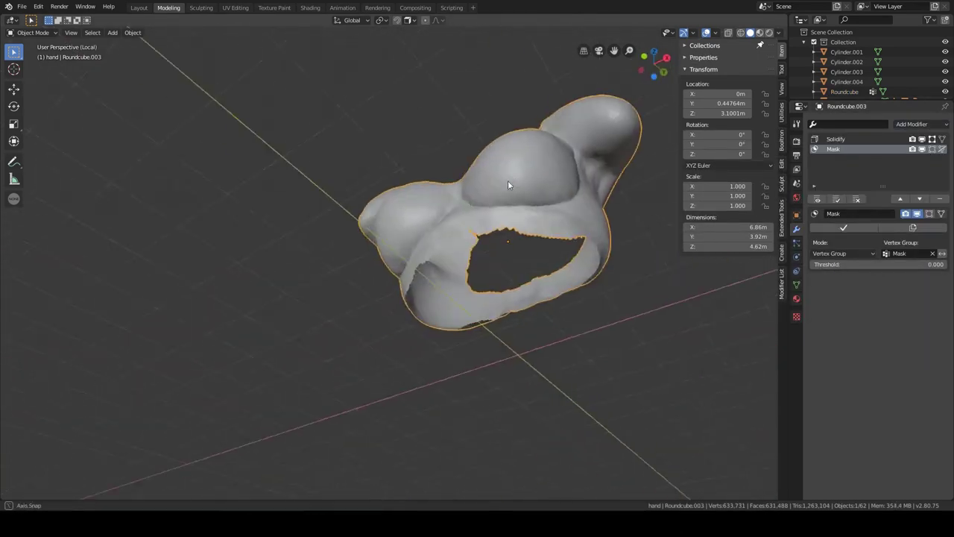
{"action": "key", "text": "slash"}
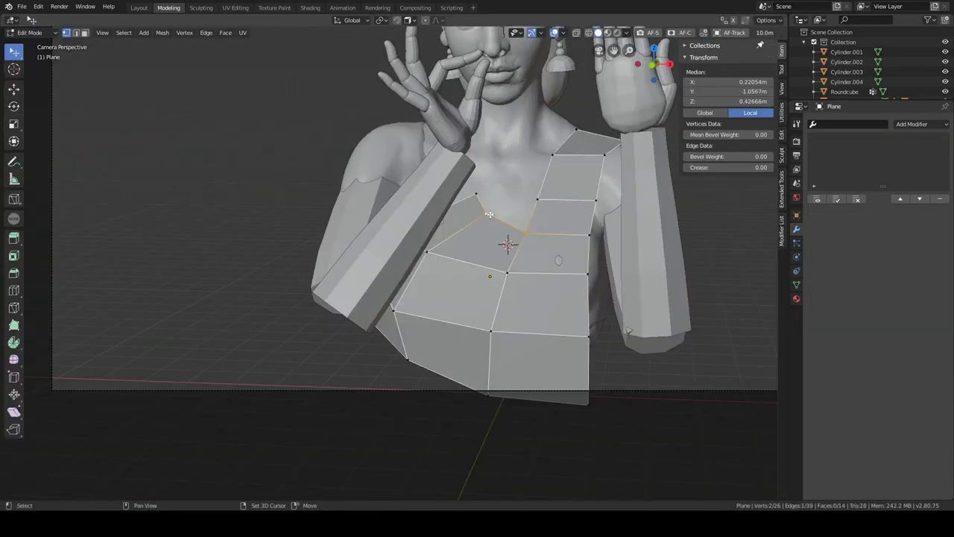
{"action": "left_click", "coordinate": [489, 215]}
{"action": "key", "text": "g"}
{"action": "middle_click_drag", "start_coordinate": [481, 206], "coordinate": [461, 307]}
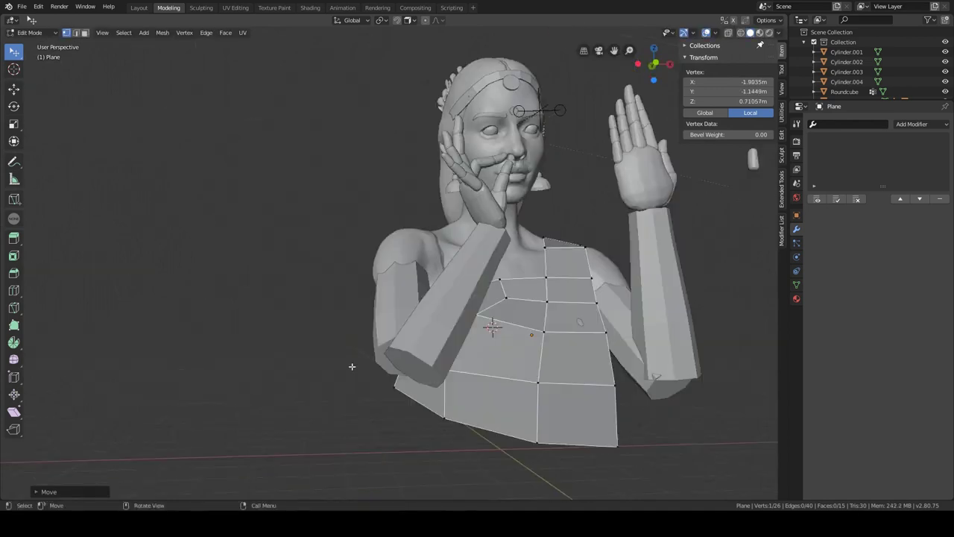
Step: Add level-1 subdivision to the plane and drag its lower right corner over the chest
{"action": "key", "text": "ctrl+1"}
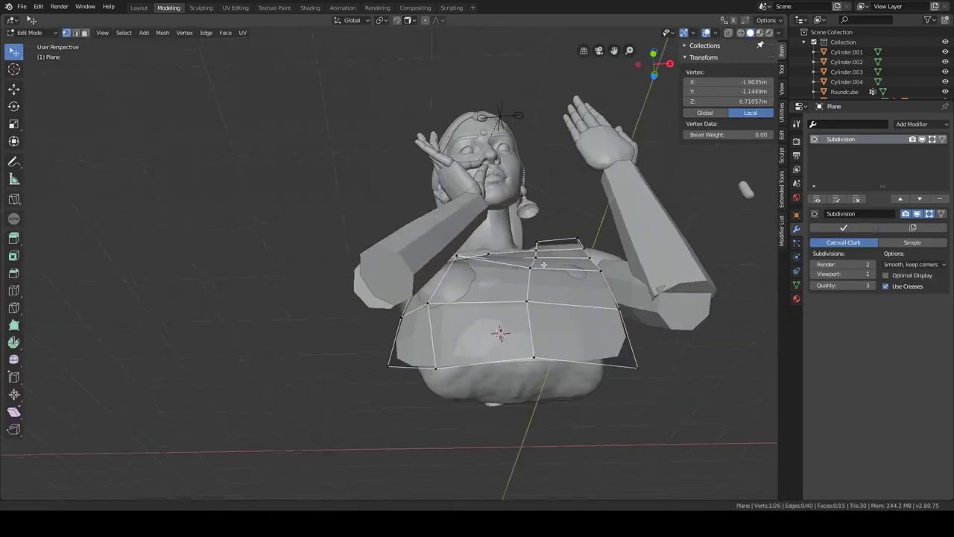
{"action": "mouse_move", "coordinate": [533, 258]}
{"action": "middle_mouse_down"}
{"action": "mouse_move", "coordinate": [582, 197]}
{"action": "mouse_move", "coordinate": [528, 171]}
{"action": "middle_mouse_up"}
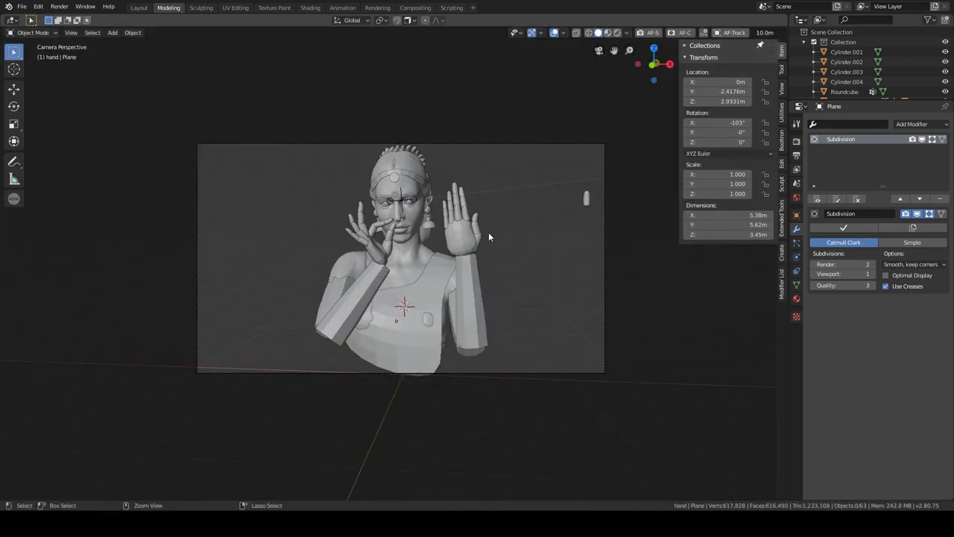
{"action": "middle_click_drag", "start_coordinate": [489, 237], "coordinate": [509, 356], "text": "ctrl"}
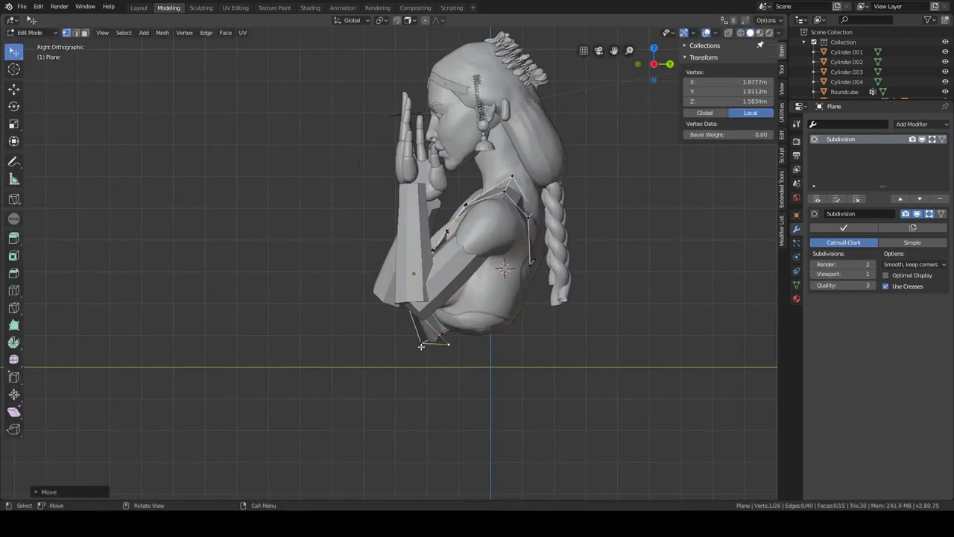
{"action": "middle_click_drag", "start_coordinate": [421, 345], "coordinate": [455, 246]}
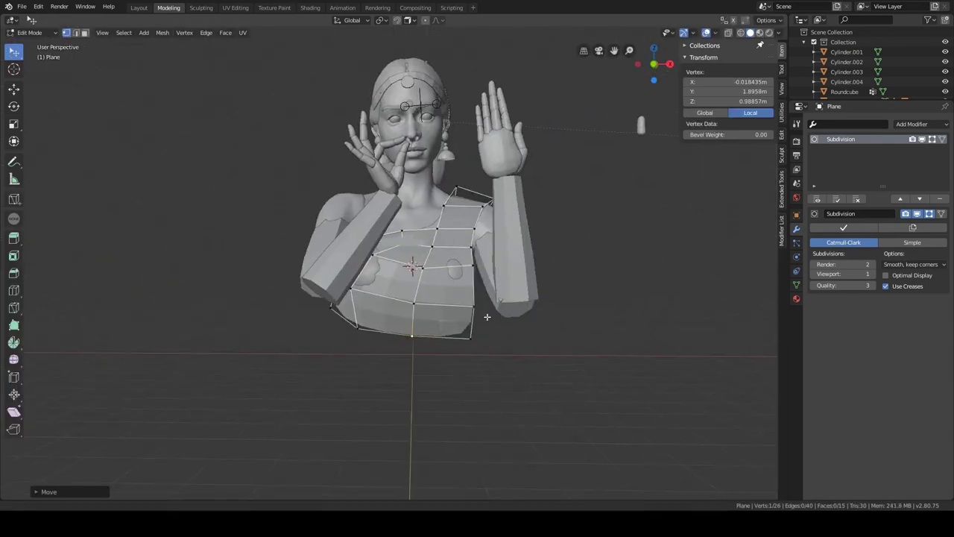
{"action": "left_click", "coordinate": [456, 238]}
{"action": "key", "text": "g"}
{"action": "middle_click_drag", "start_coordinate": [436, 343], "coordinate": [575, 308]}
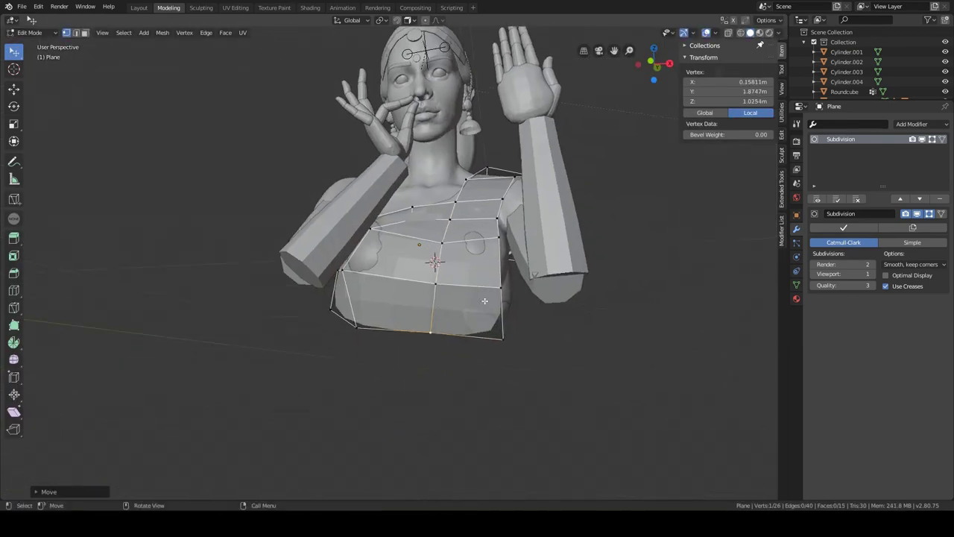
Step: Return to Object Mode and the camera view to inspect the draped garment
{"action": "key", "text": "Tab"}
{"action": "key", "text": "KP_0"}
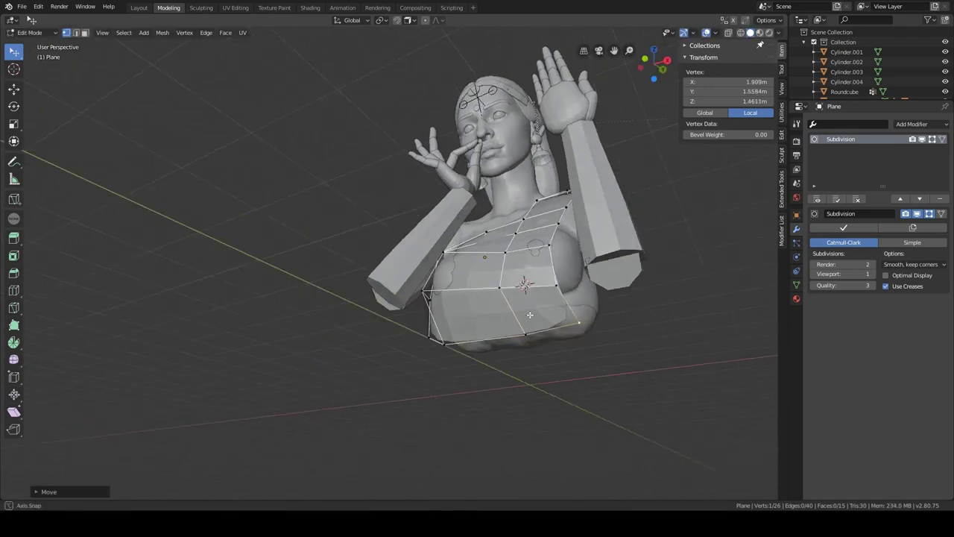
{"action": "scroll", "coordinate": [476, 298], "scroll_direction": "up", "scroll_amount": 1}
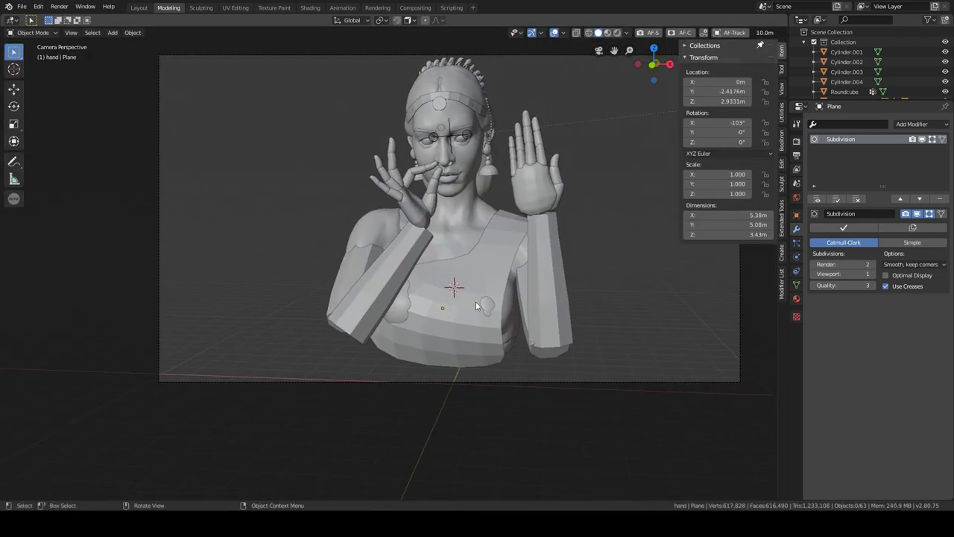
{"action": "scroll", "coordinate": [492, 292], "scroll_direction": "up", "scroll_amount": 1}
{"action": "scroll", "coordinate": [511, 283], "scroll_direction": "up", "scroll_amount": 1}
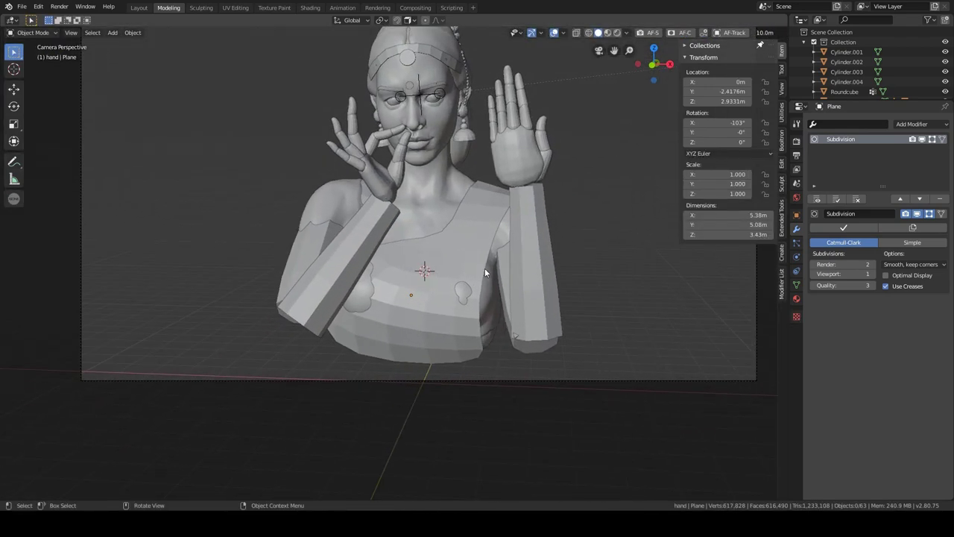